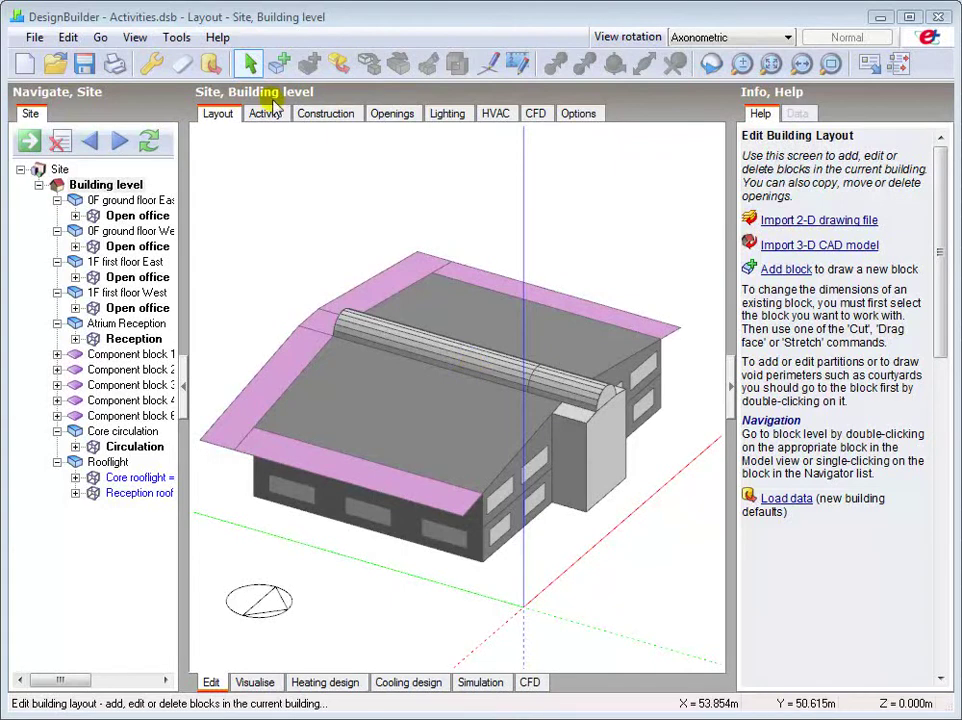
# Step: Show the building's activity data beside the Office templates and the Office_CellOff data report (0.0700 people/m2)
pyautogui.click(265, 113)
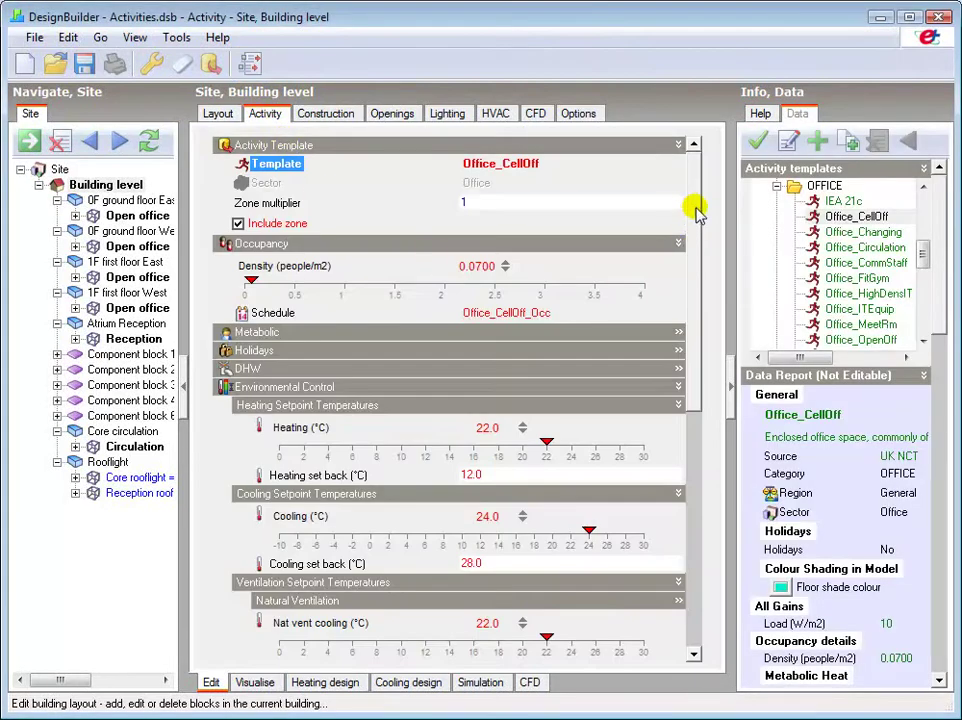
pyautogui.moveTo(697, 215)
pyautogui.mouseDown()
pyautogui.moveTo(697, 458)
pyautogui.moveTo(694, 198)
pyautogui.mouseUp()
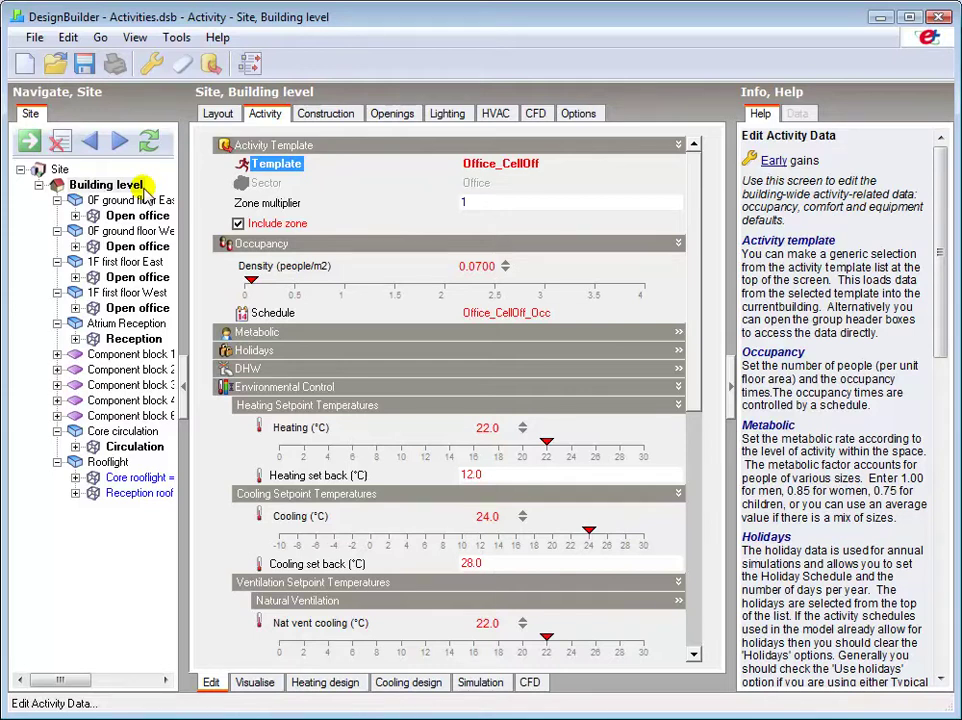
pyautogui.click(378, 166)
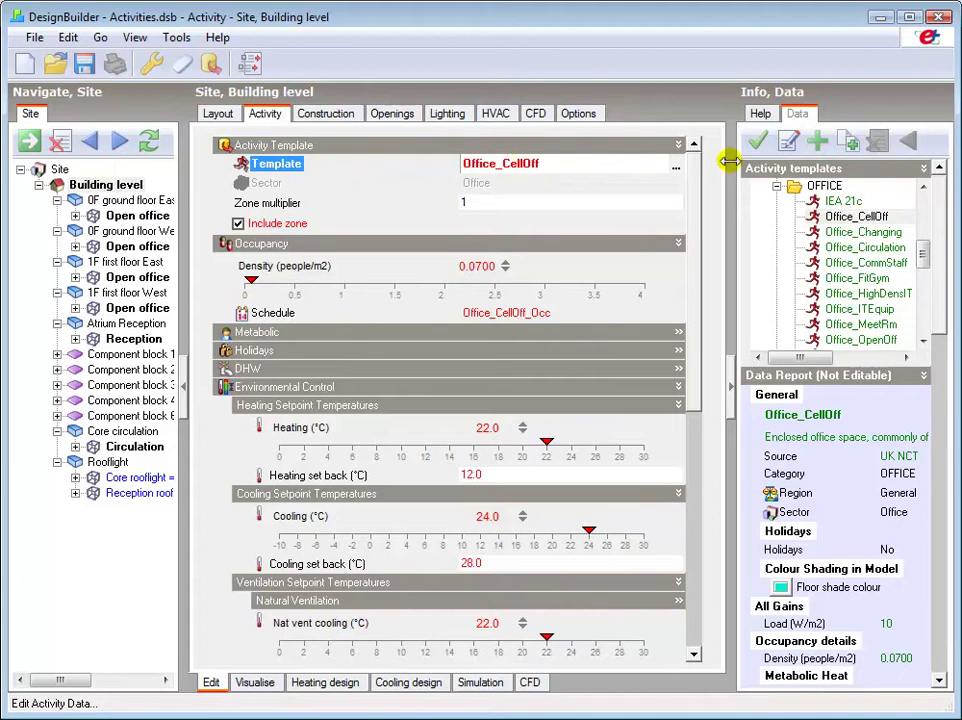
pyautogui.click(676, 171)
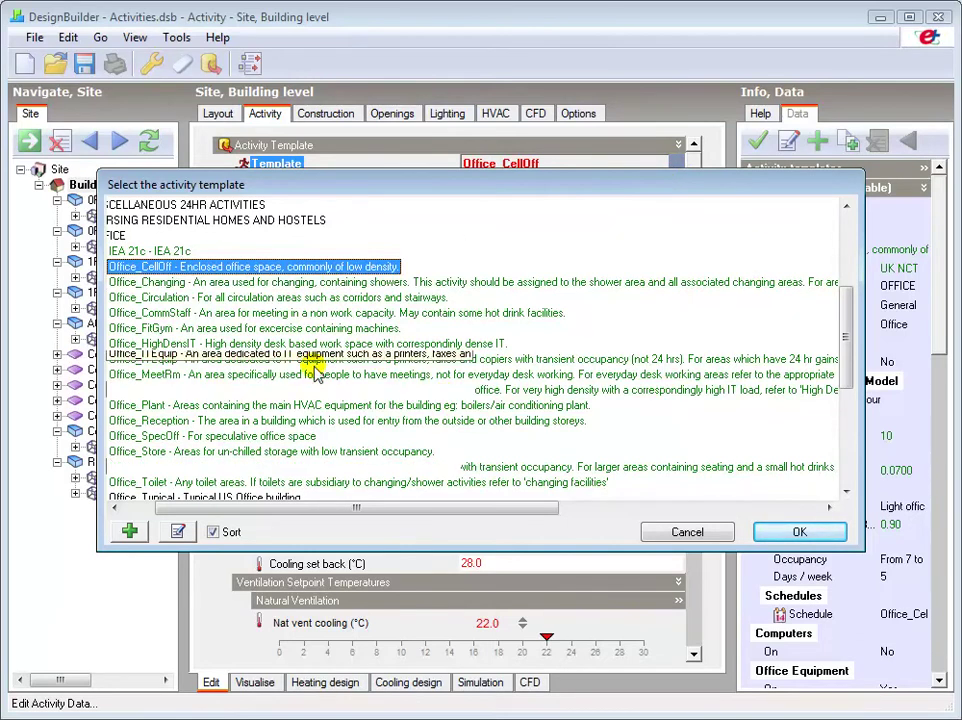
pyautogui.moveTo(292, 507); pyautogui.dragTo(260, 508)
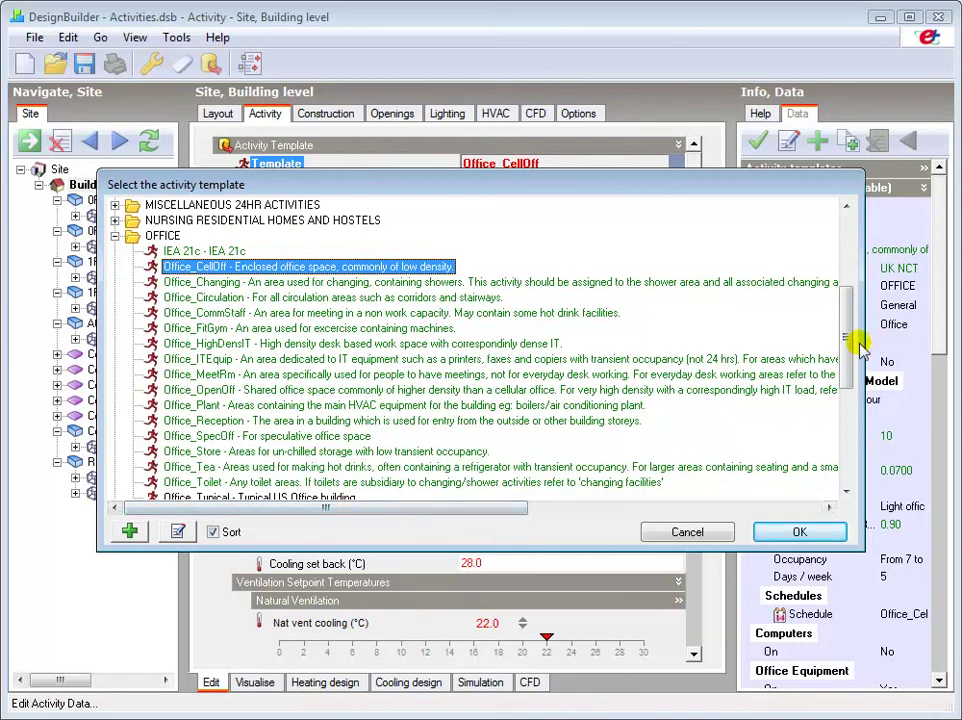
pyautogui.moveTo(847, 360); pyautogui.dragTo(829, 487)
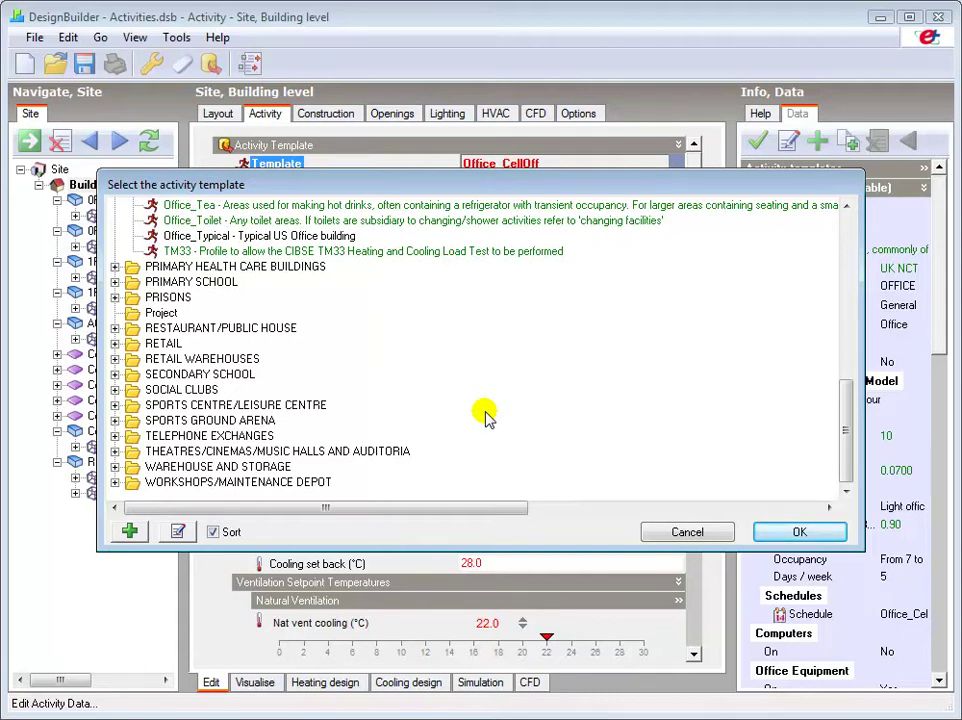
pyautogui.click(115, 466)
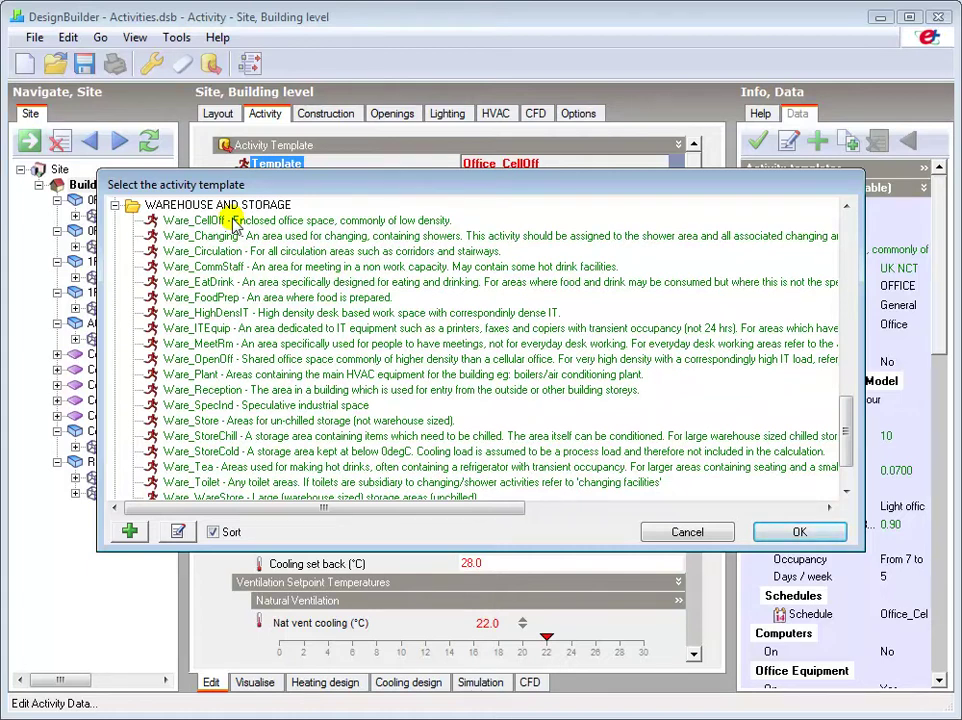
pyautogui.scroll(5, 232, 222)
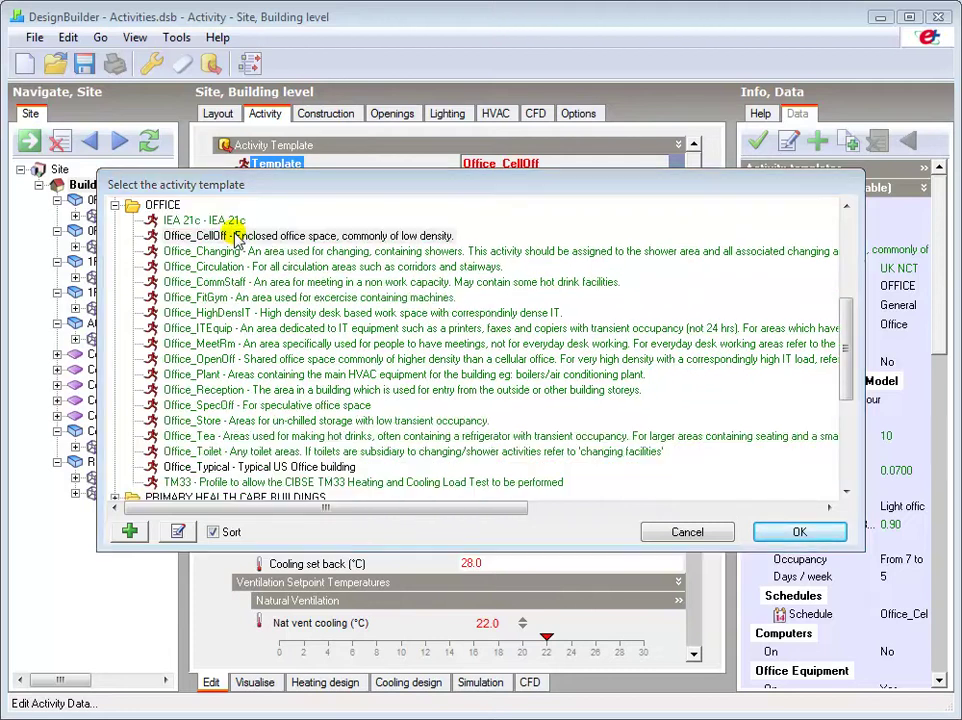
# Step: Browse the activity templates past Office_Circulation and load Office_OpenOff (0.1100 people/m2) for the building
pyautogui.click(695, 533)
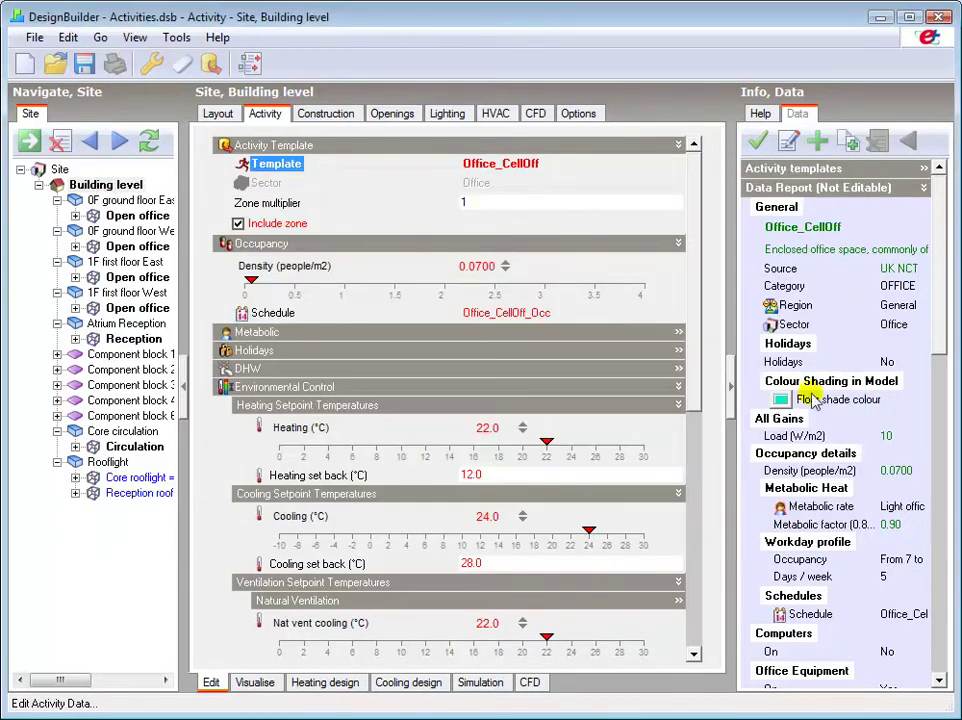
pyautogui.click(782, 170)
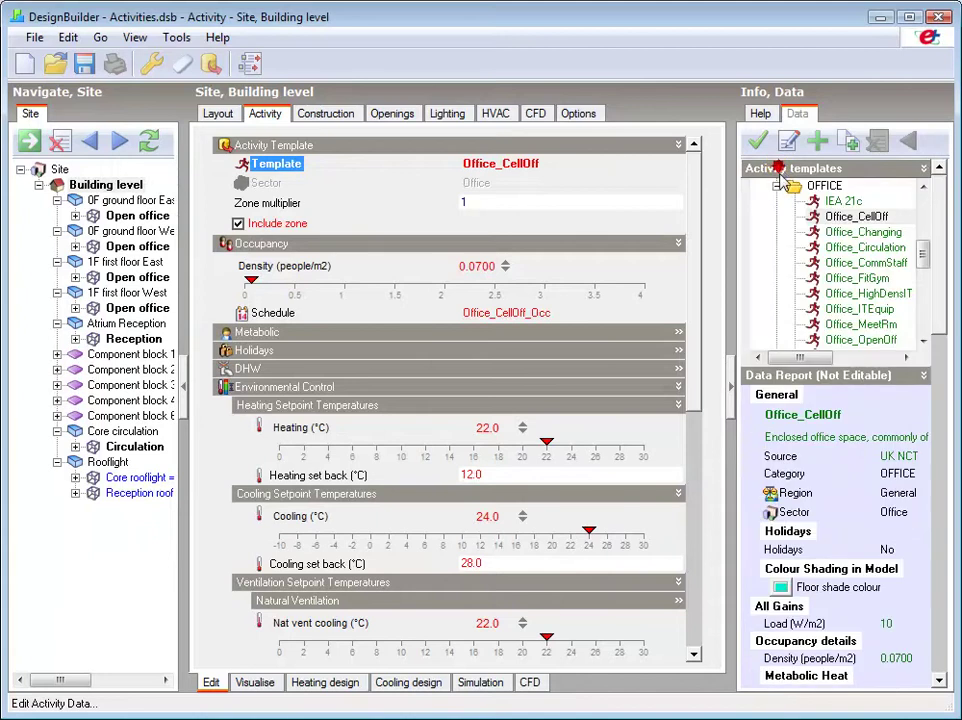
pyautogui.click(839, 250)
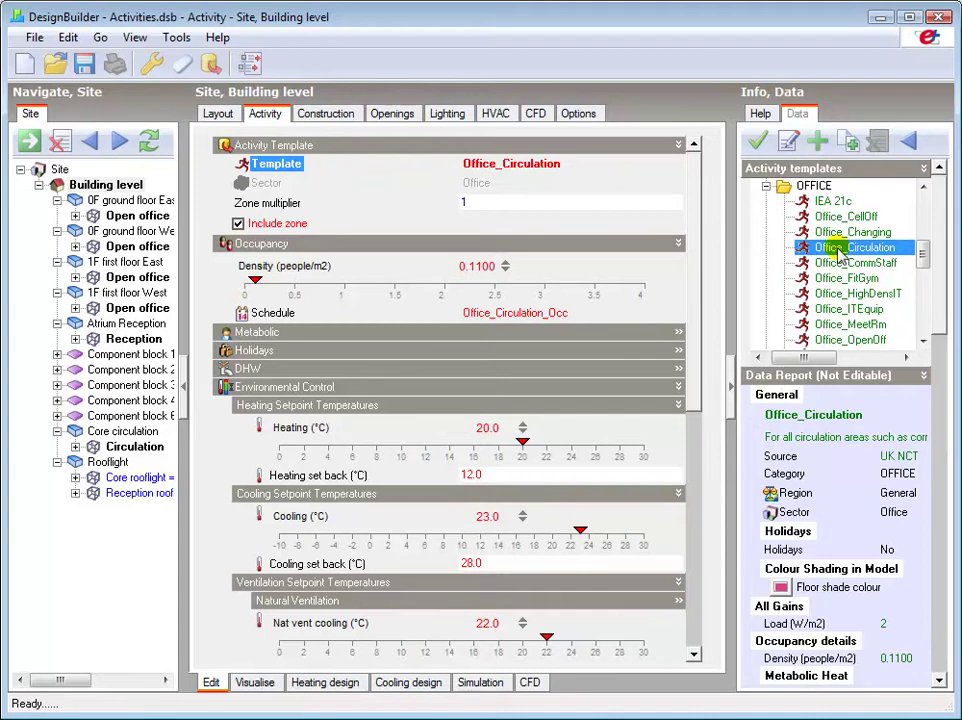
pyautogui.click(846, 340)
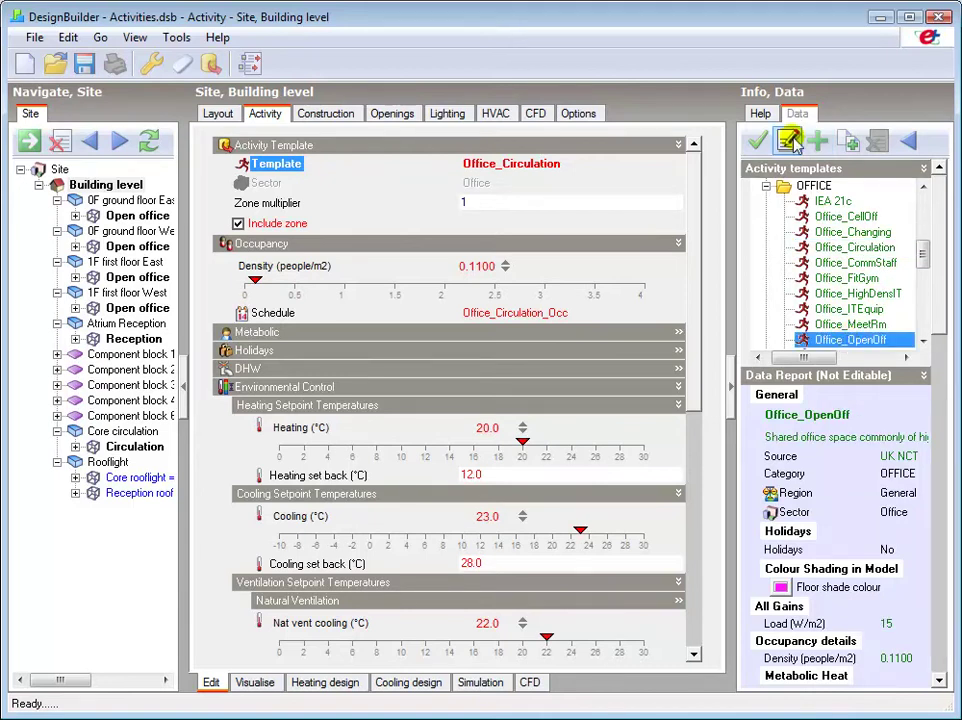
pyautogui.click(757, 141)
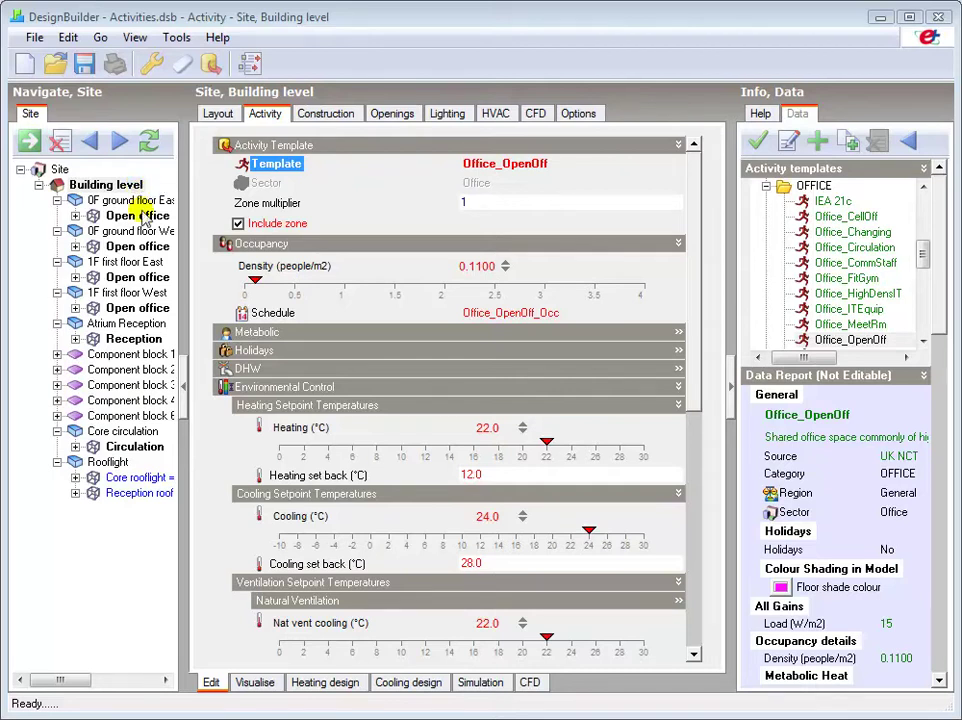
# Step: Apply the Office_Reception activity template to the Reception zone
pyautogui.click(135, 339)
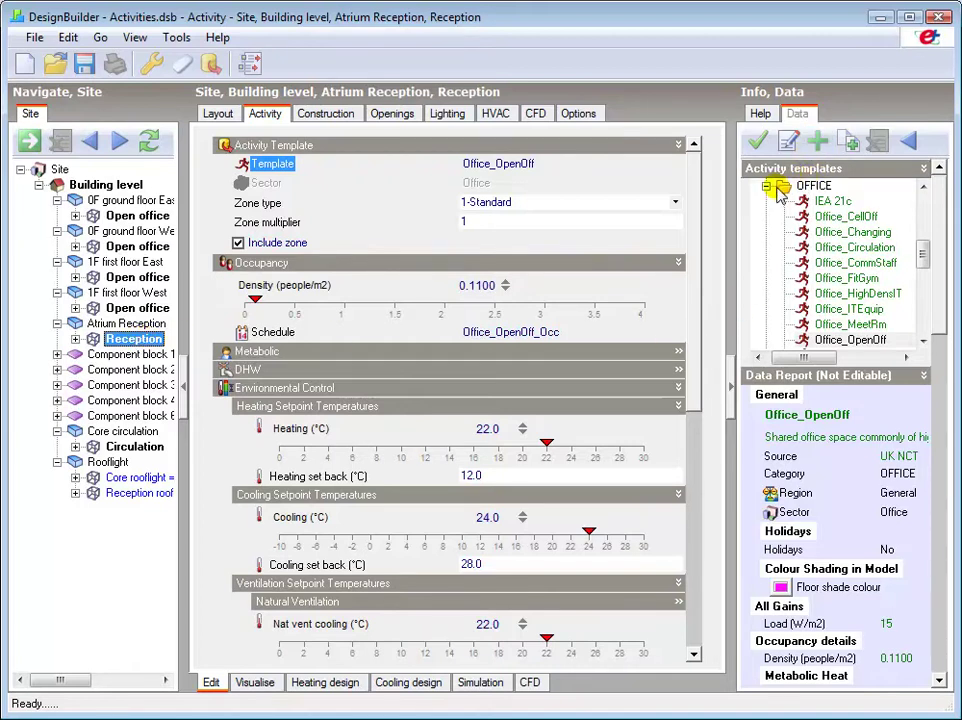
pyautogui.moveTo(928, 253); pyautogui.dragTo(923, 287)
pyautogui.click(845, 262)
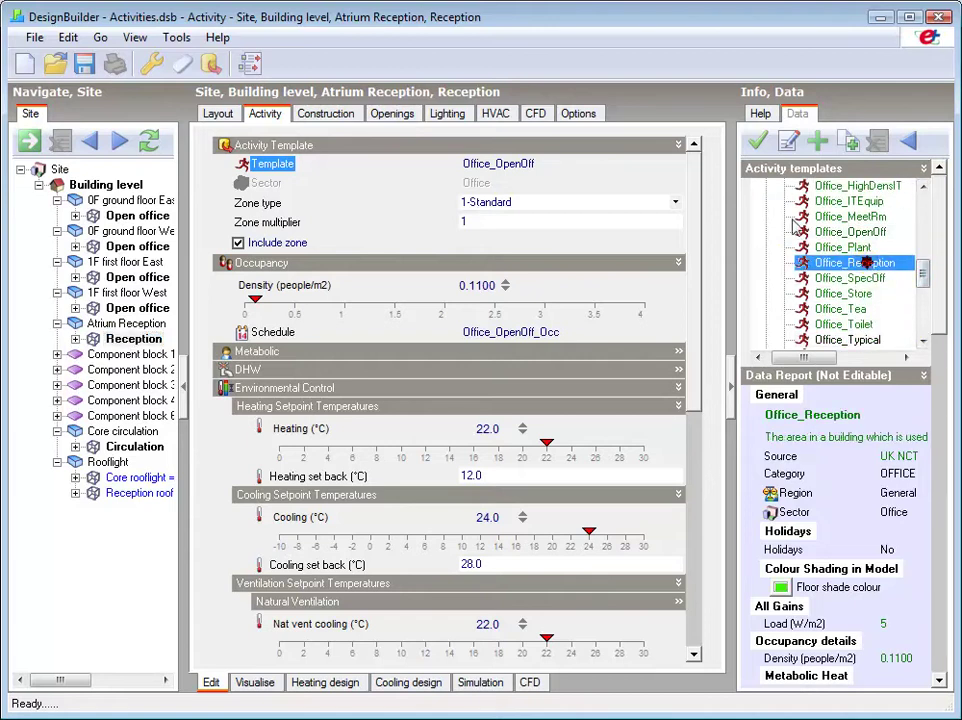
pyautogui.click(757, 145)
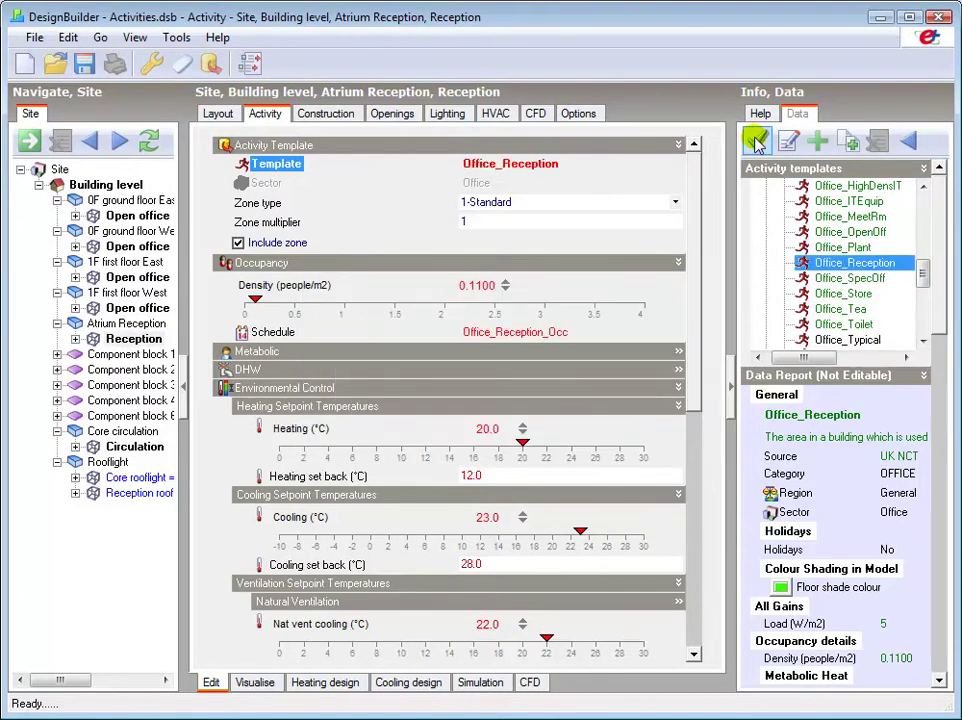
# Step: Apply the Office_Circulation template to the Circulation zone, giving 20 °C heating and 23 °C cooling
pyautogui.click(148, 446)
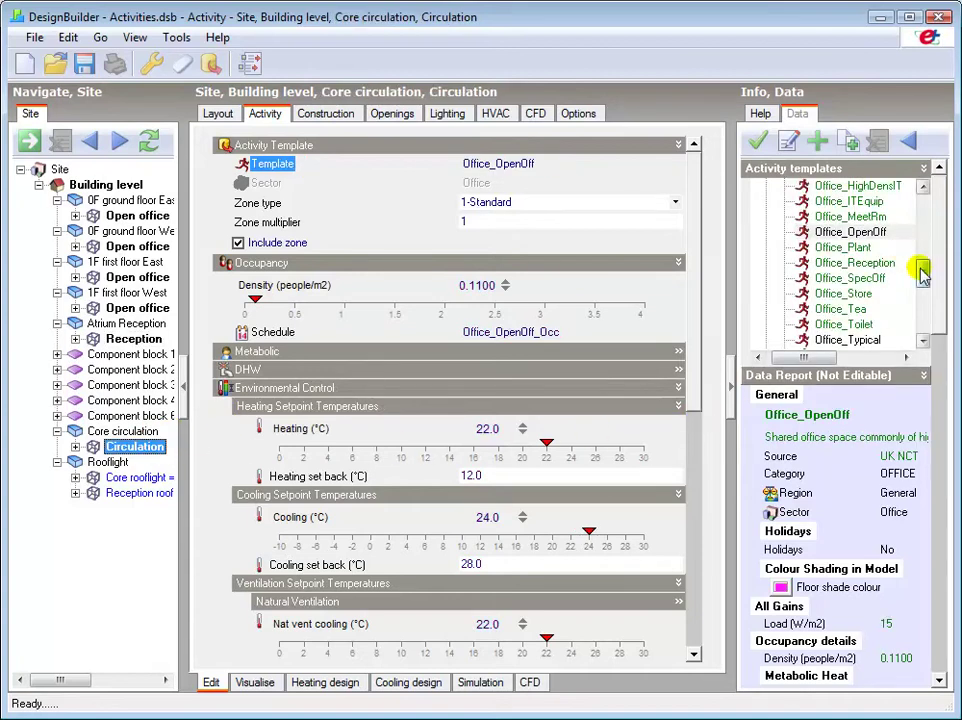
pyautogui.moveTo(923, 273); pyautogui.dragTo(922, 245)
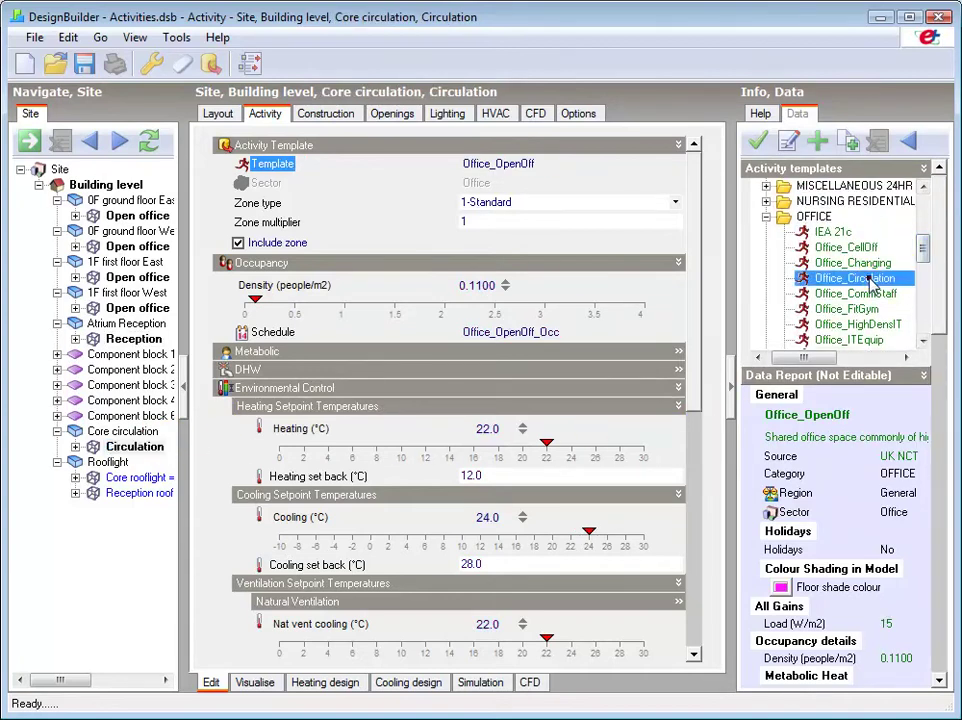
pyautogui.doubleClick(863, 278)
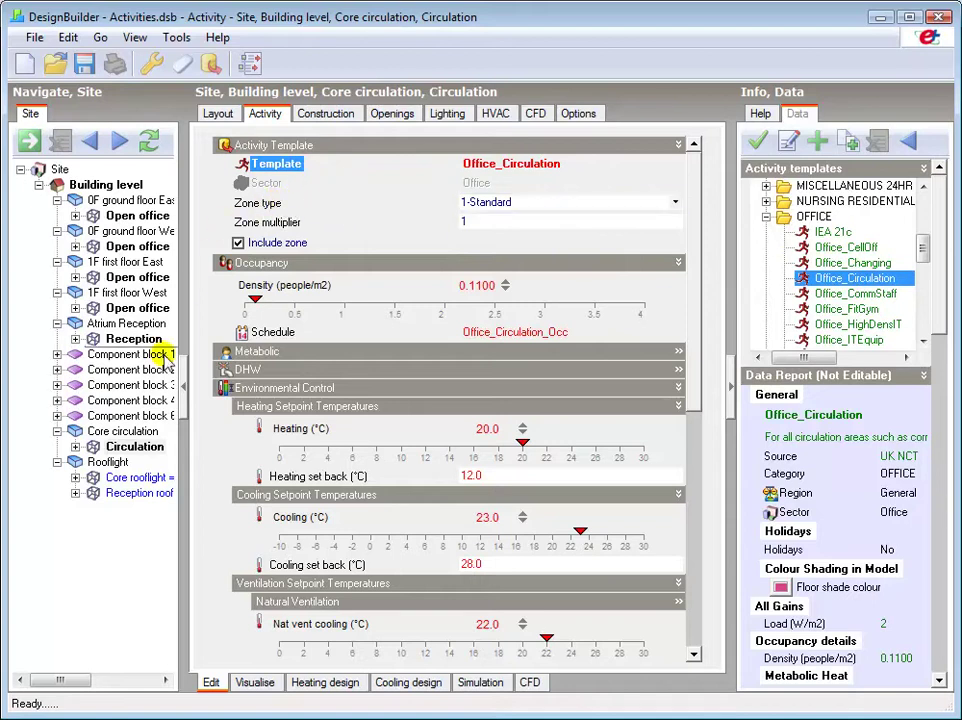
# Step: Return to building-level Activity data, show its help text, and follow the 'Early gains' link to Model Options
pyautogui.click(144, 482)
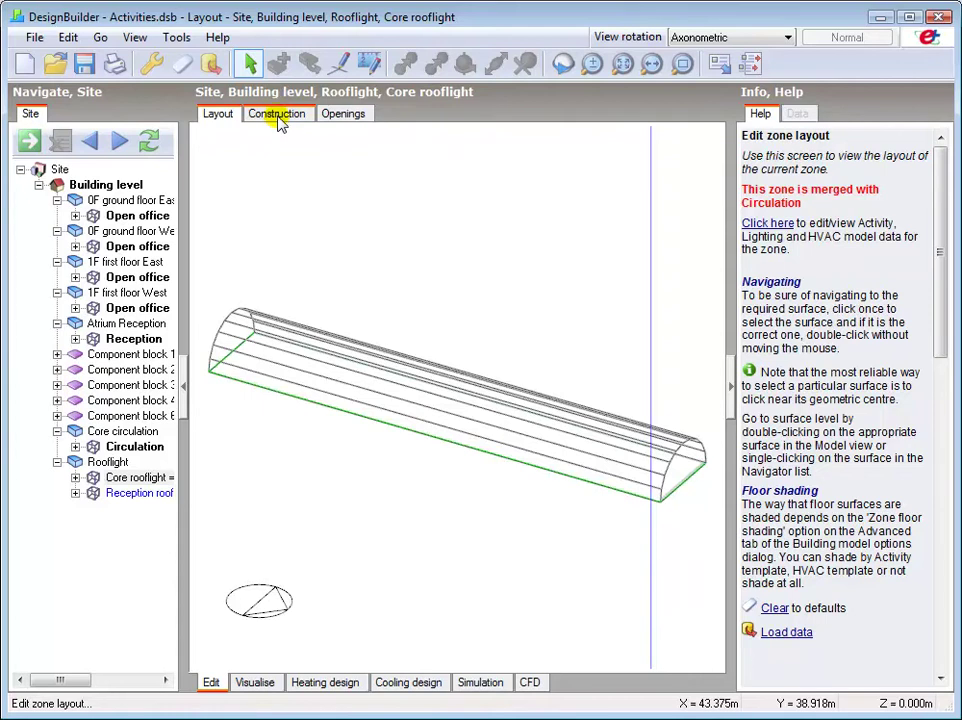
pyautogui.click(115, 186)
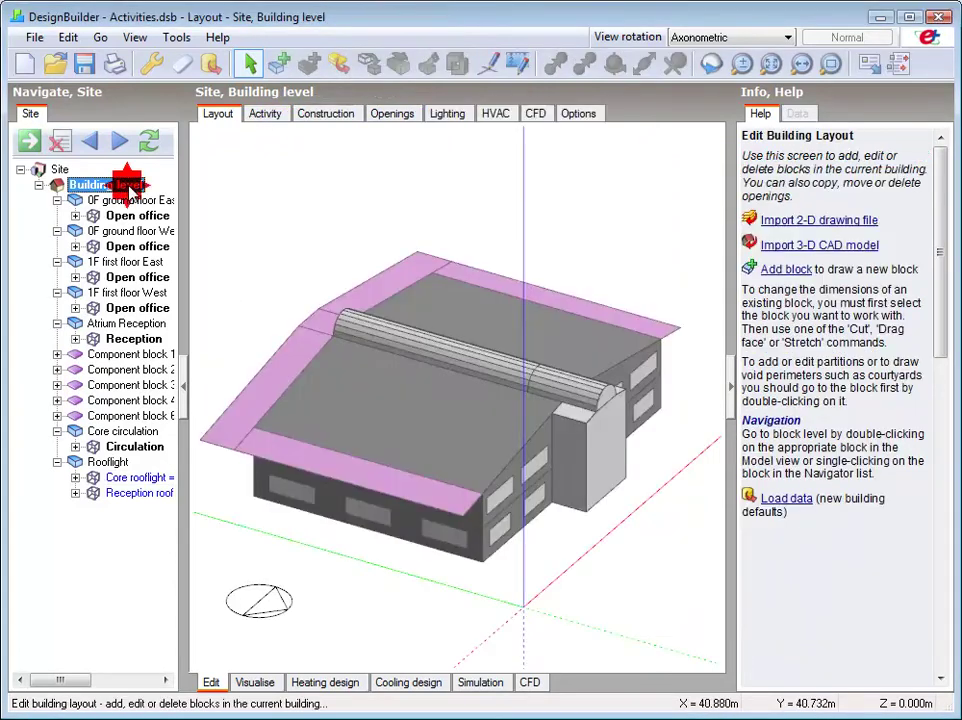
pyautogui.click(264, 117)
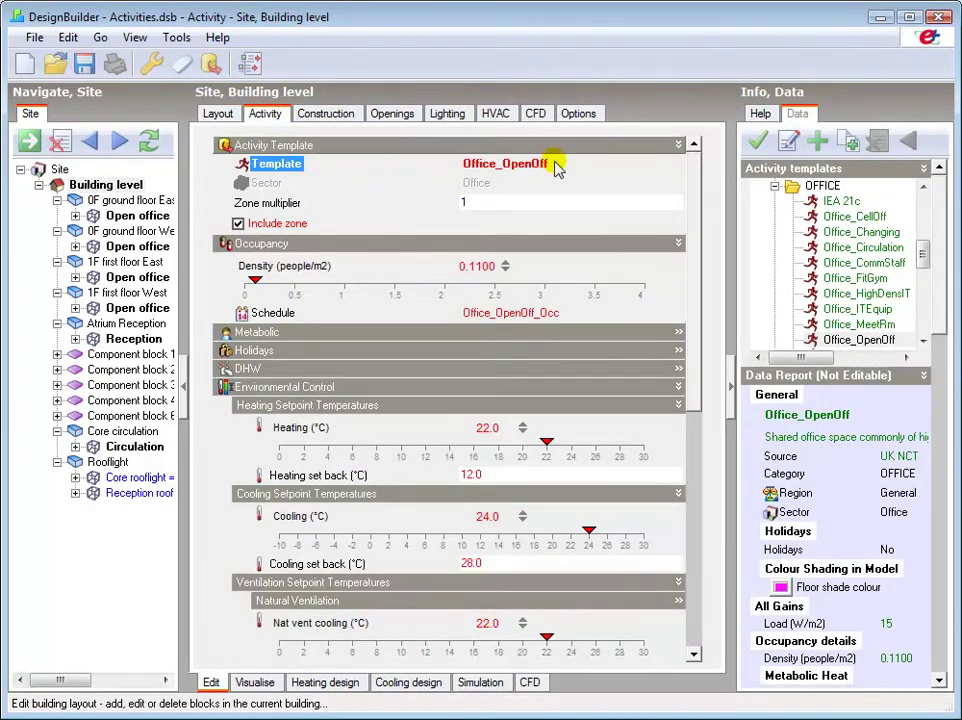
pyautogui.click(759, 116)
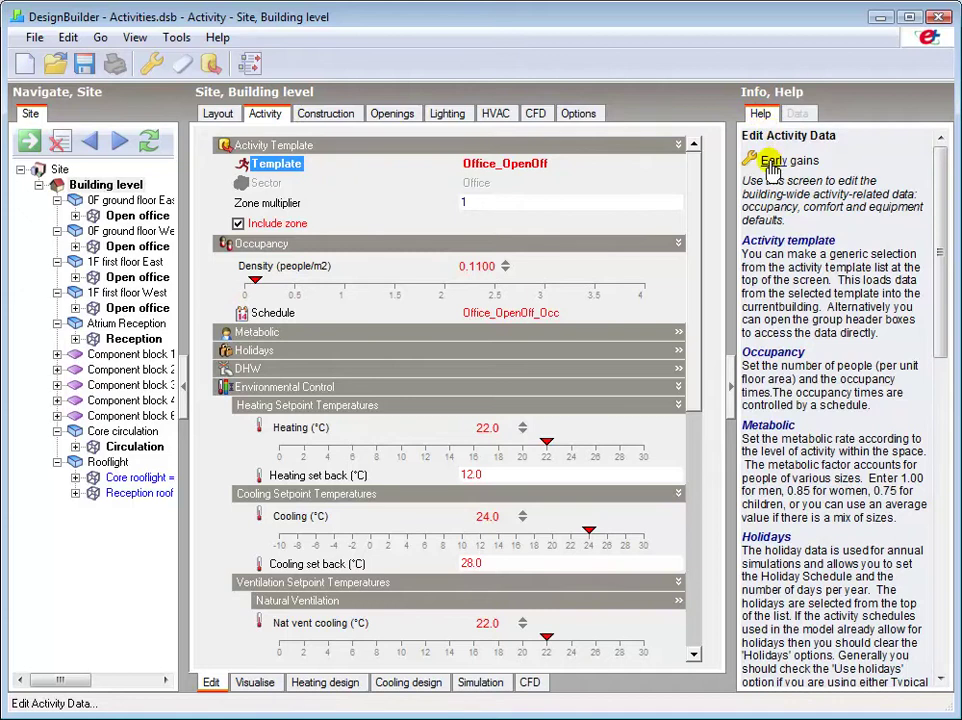
pyautogui.click(774, 162)
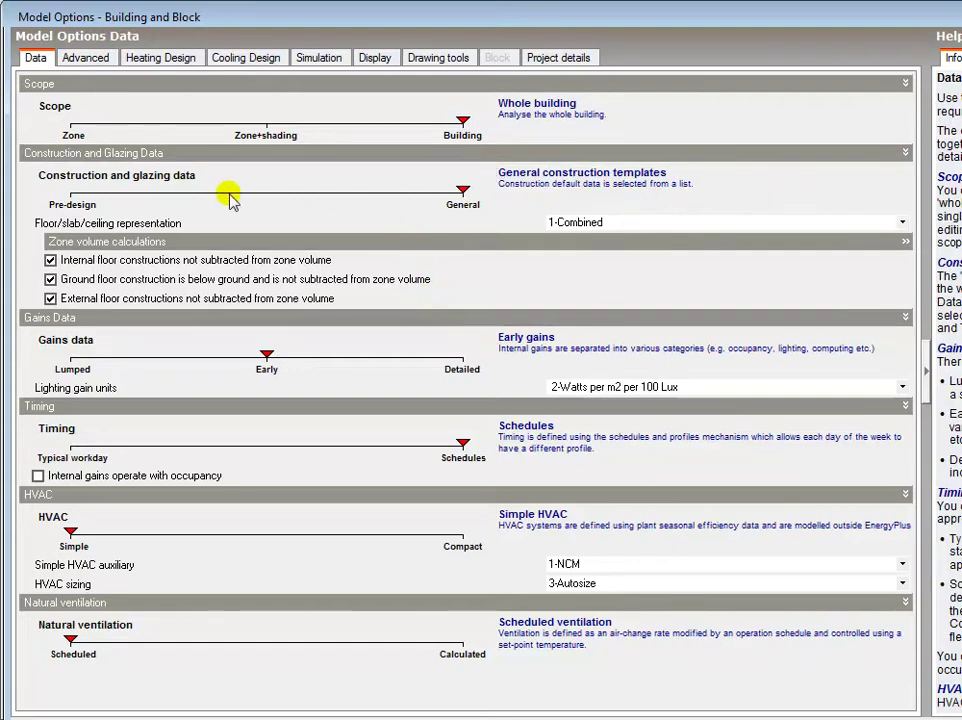
# Step: Try the Lumped and Detailed gains data levels, then settle back on Early
pyautogui.click(71, 357)
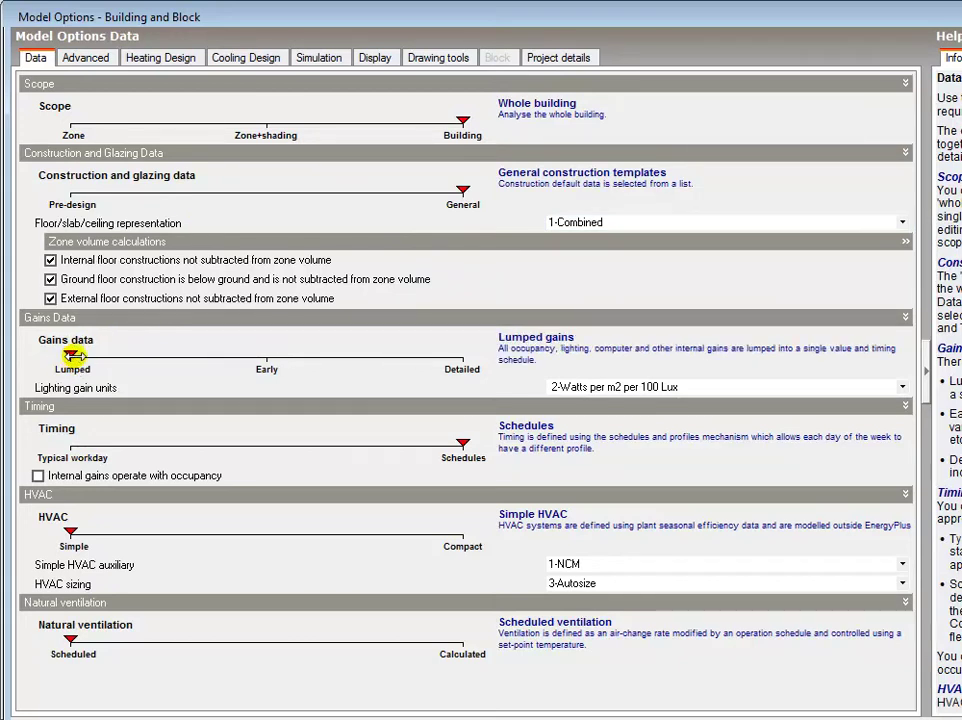
pyautogui.click(461, 357)
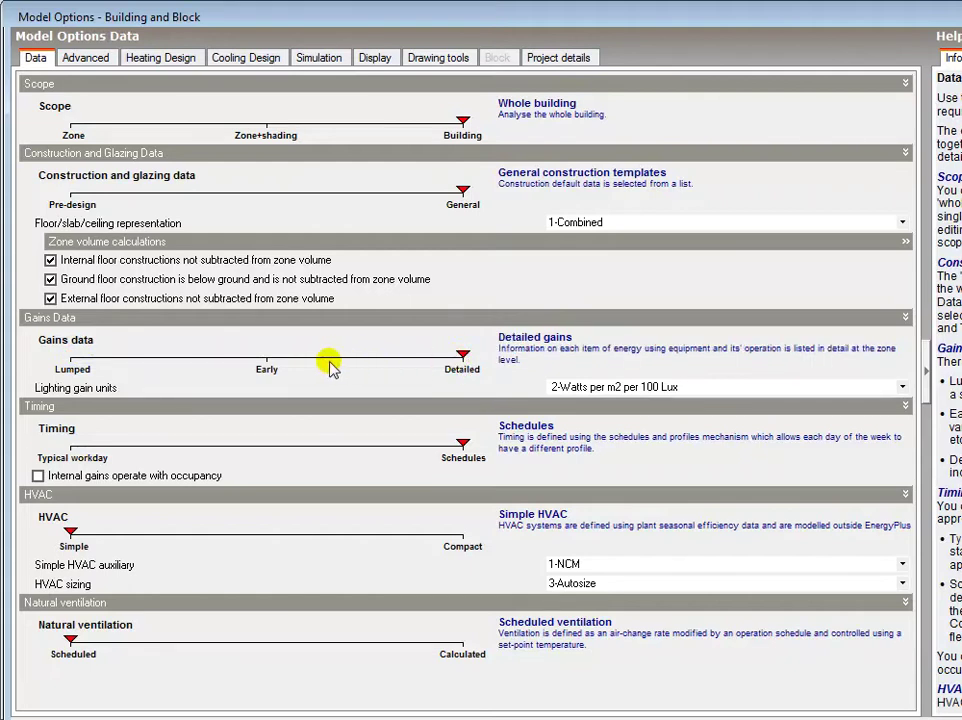
pyautogui.click(267, 360)
pyautogui.click(267, 358)
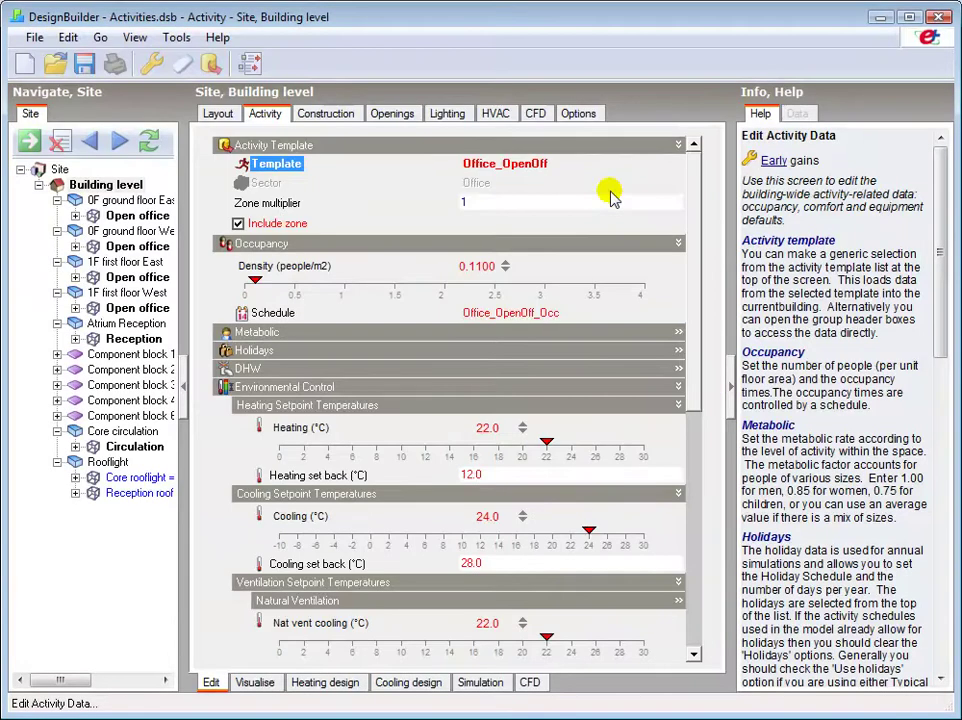
pyautogui.click(155, 203)
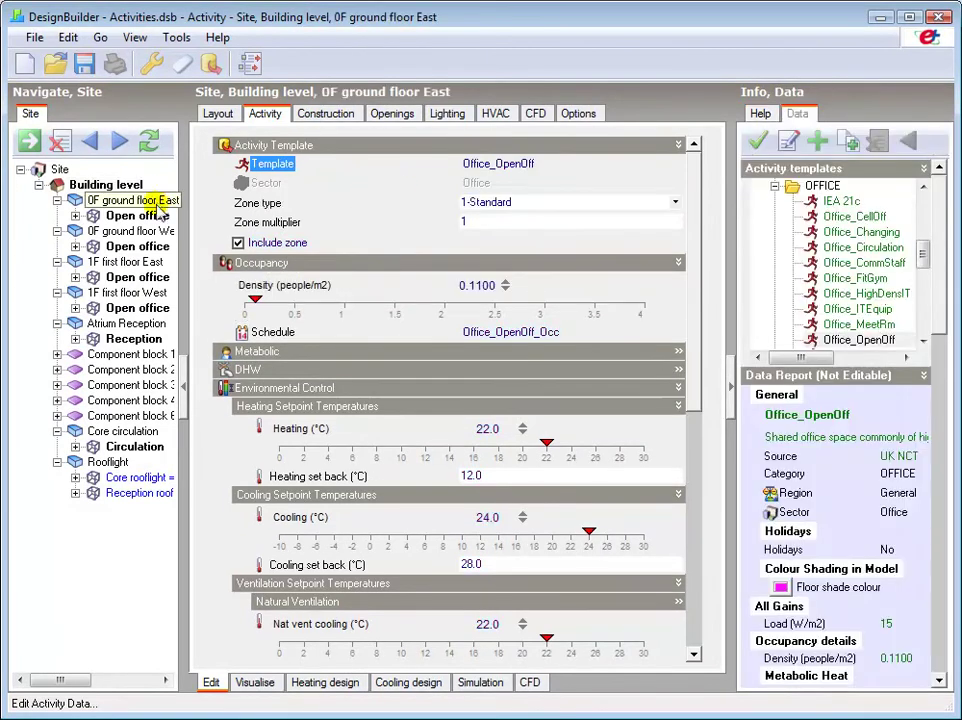
pyautogui.click(152, 217)
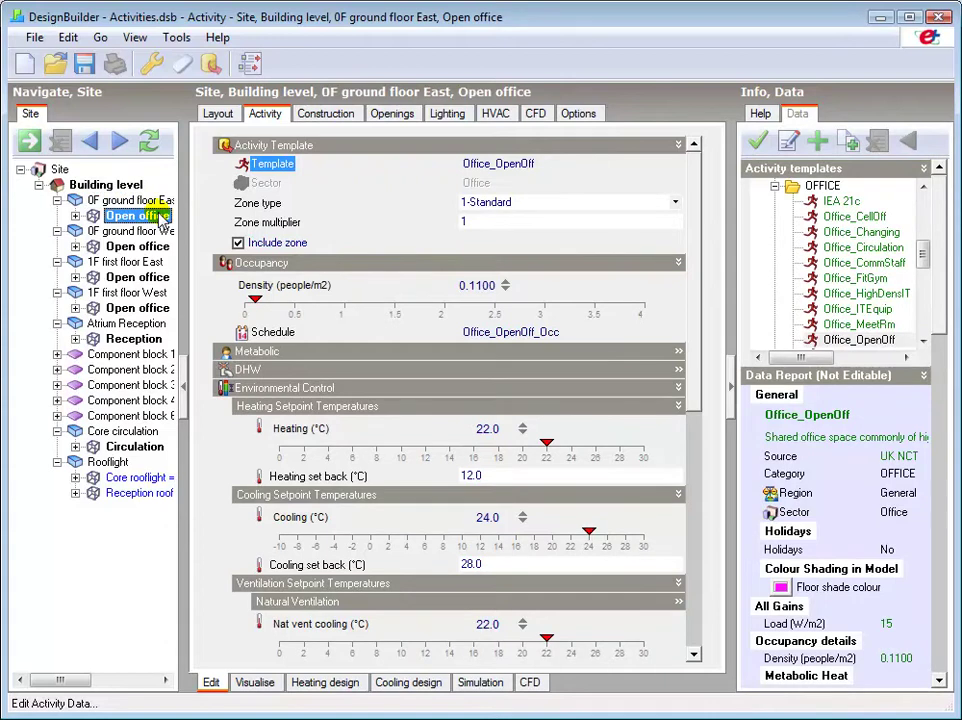
pyautogui.click(676, 203)
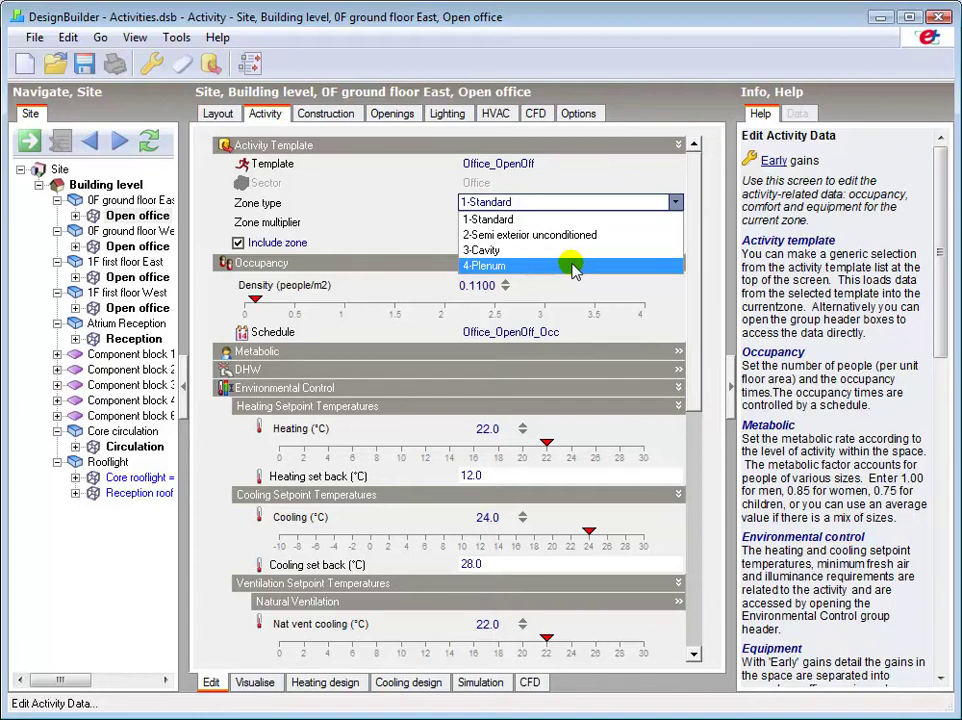
pyautogui.click(675, 203)
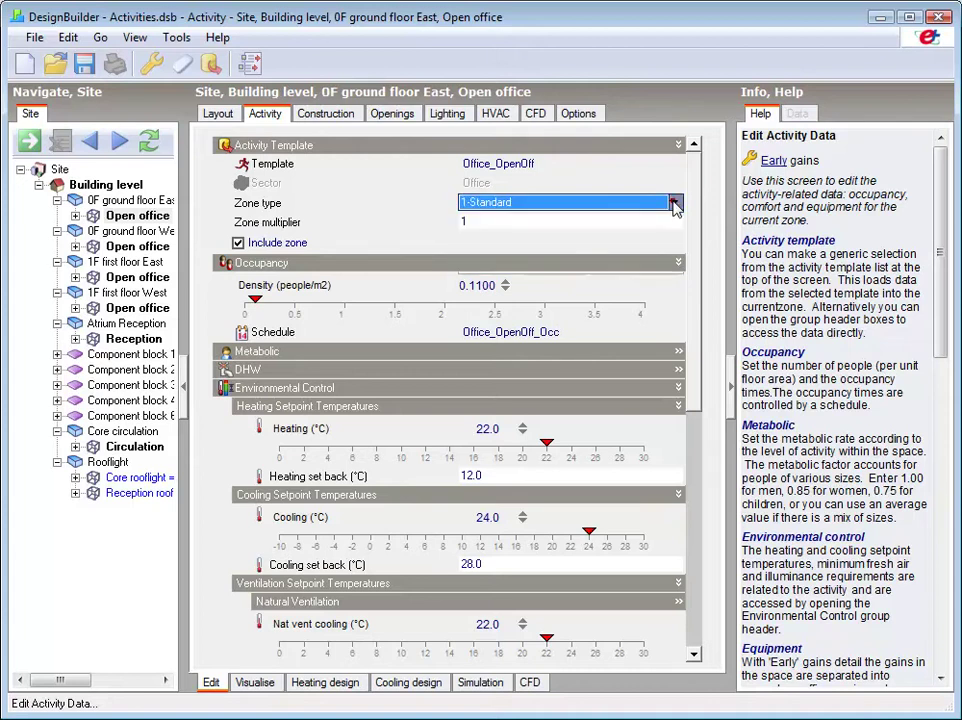
pyautogui.click(610, 222)
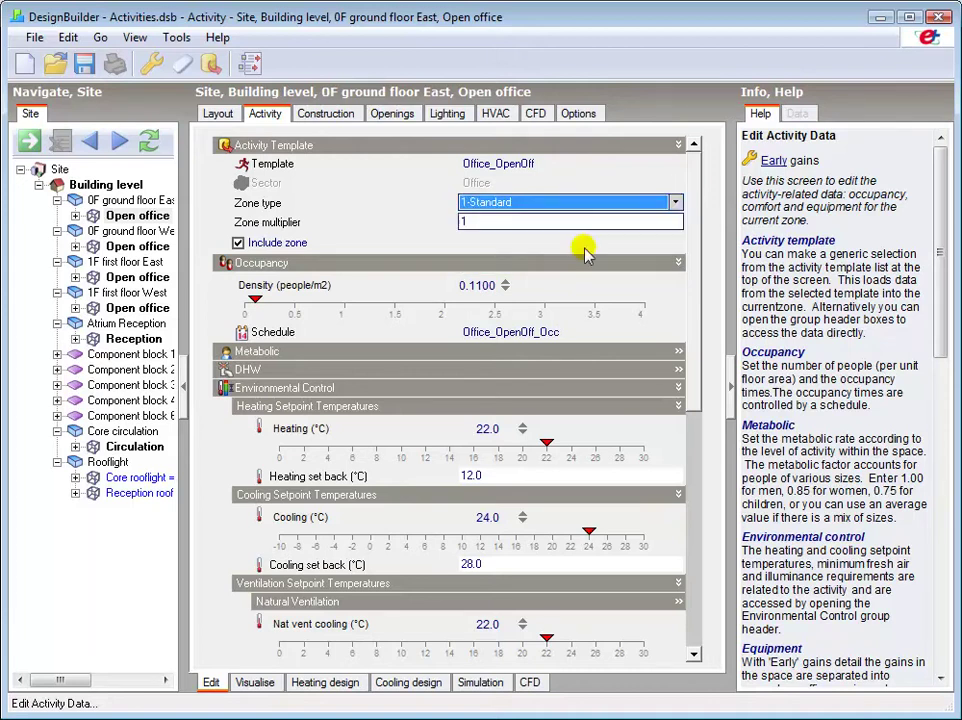
pyautogui.doubleClick(465, 222)
# Step: Show building-level Office_OpenOff activity data, switching Include zone off and back on
pyautogui.click(120, 185)
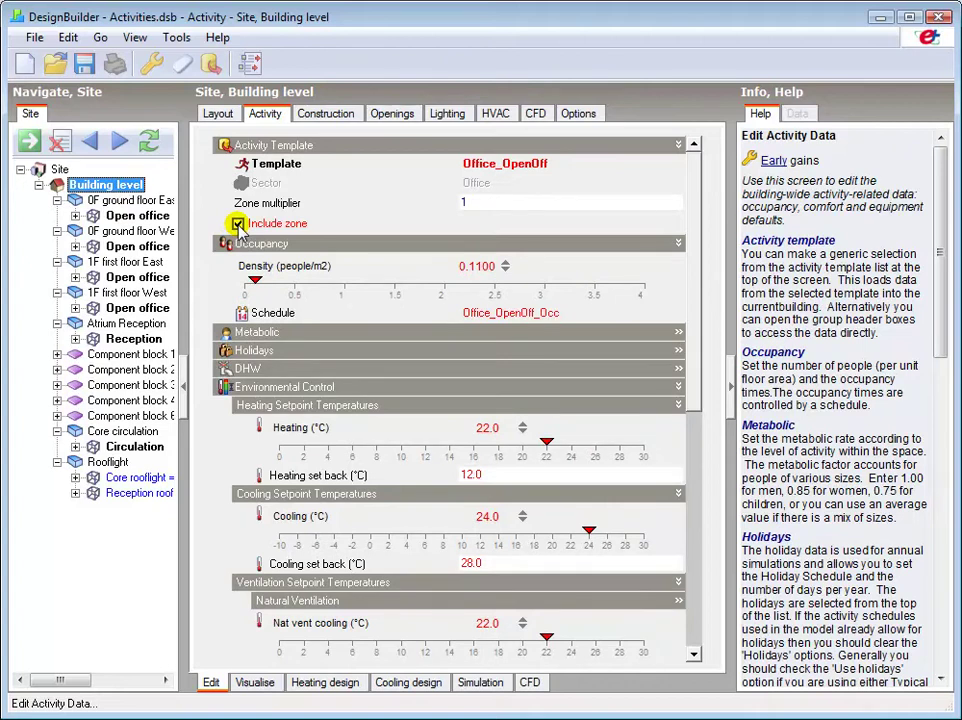
pyautogui.click(237, 224)
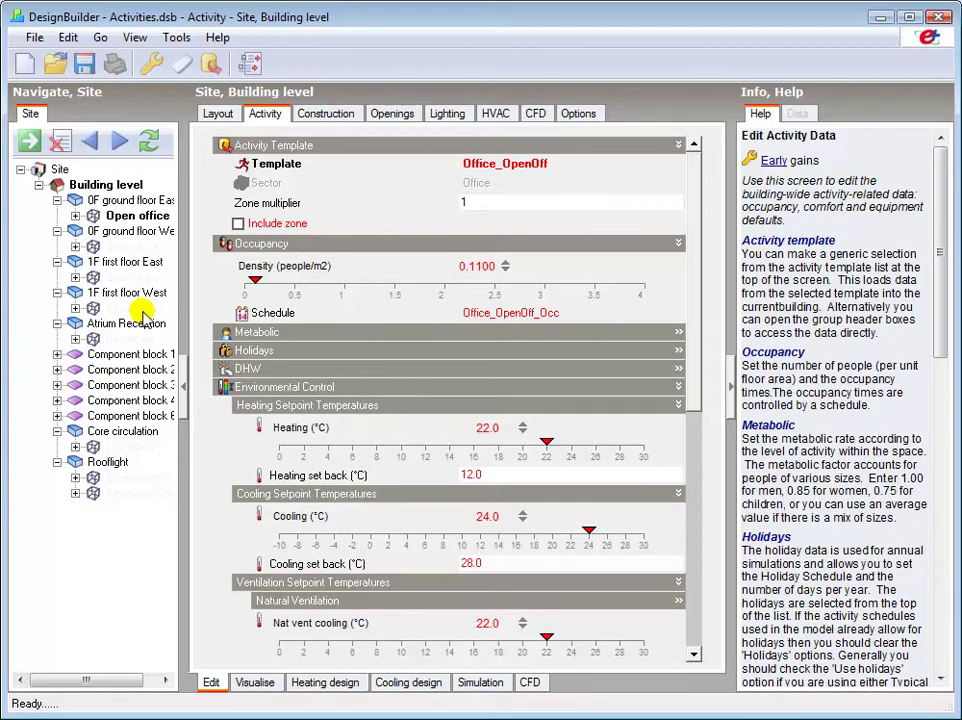
pyautogui.click(238, 224)
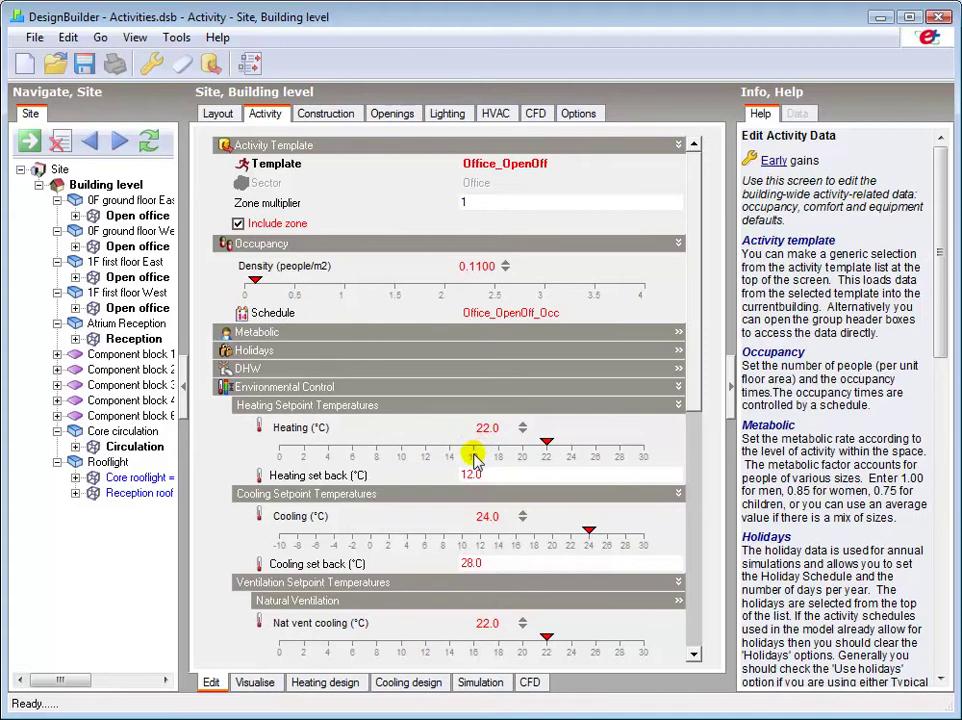
pyautogui.click(474, 444)
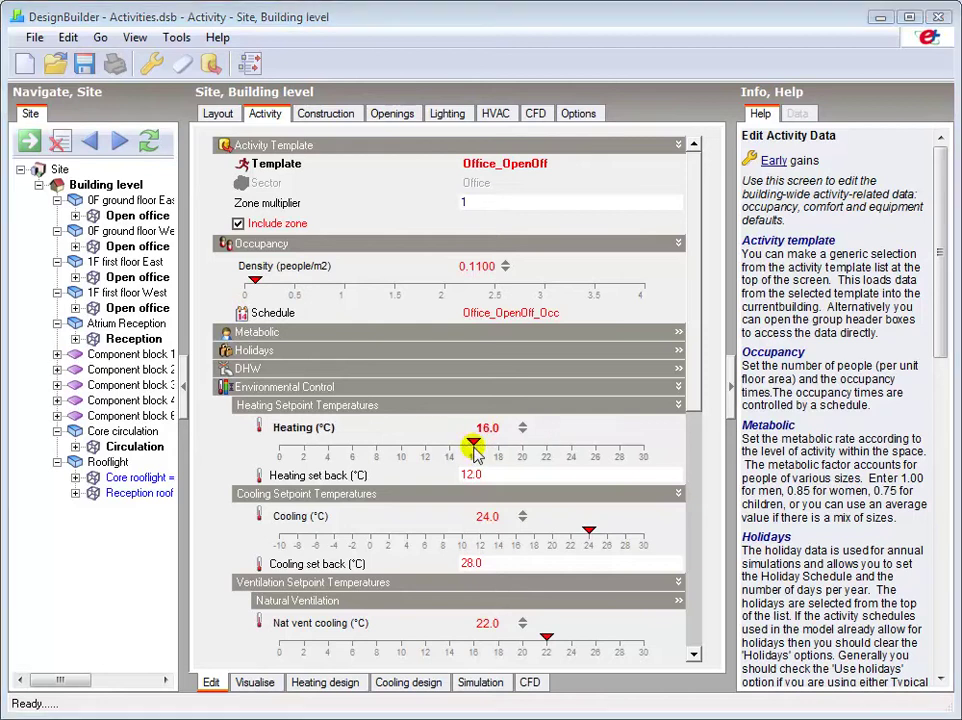
pyautogui.click(522, 425)
pyautogui.click(522, 425)
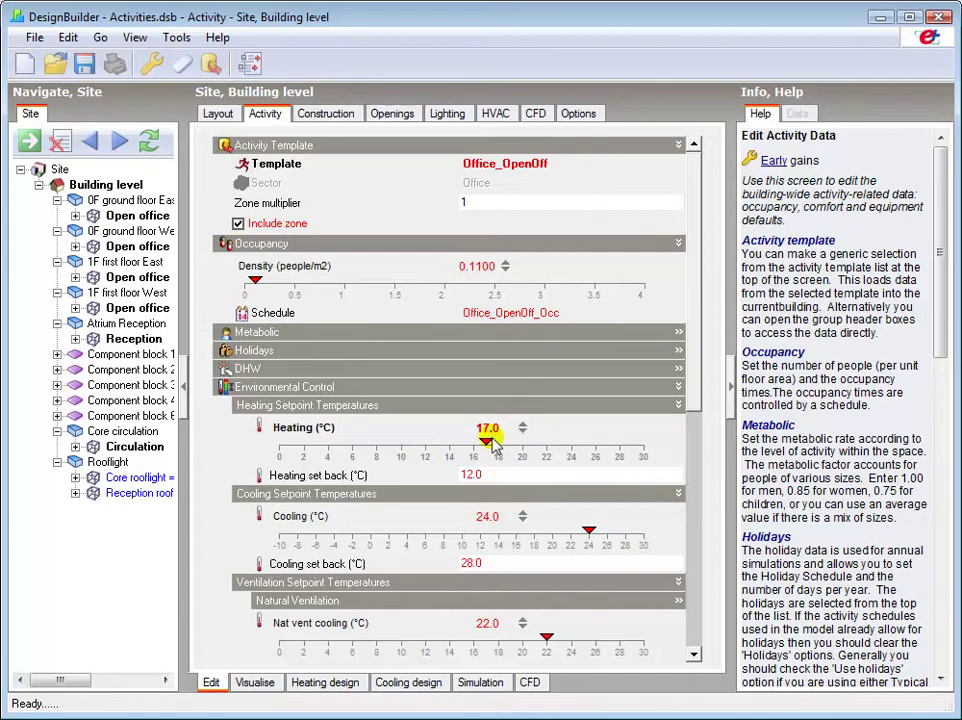
pyautogui.click(486, 441)
pyautogui.moveTo(486, 441); pyautogui.dragTo(521, 436)
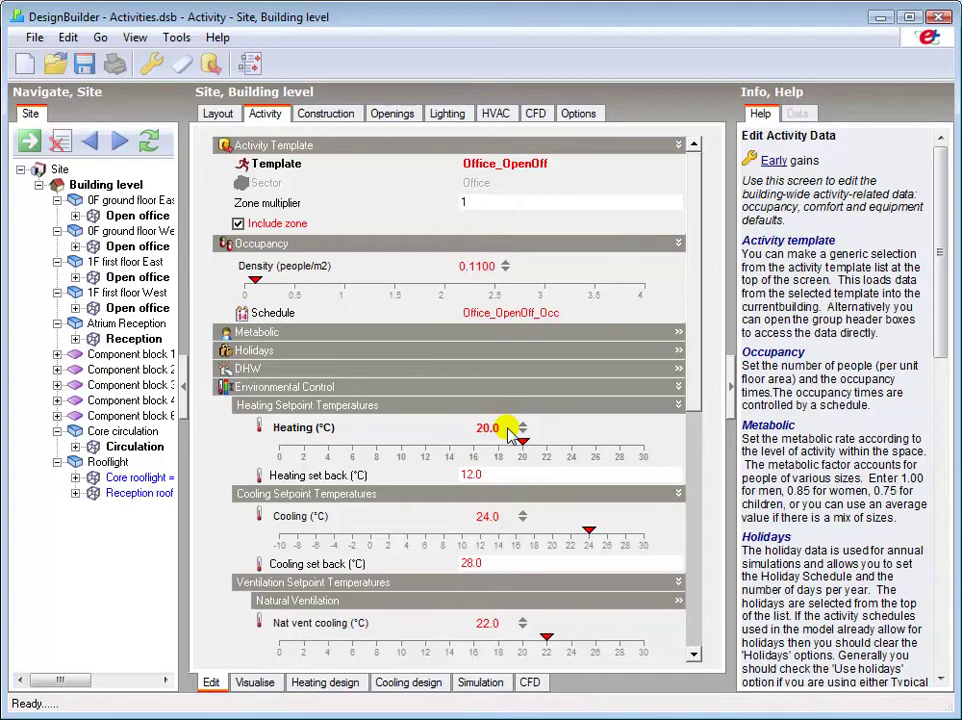
pyautogui.moveTo(521, 440); pyautogui.dragTo(545, 444)
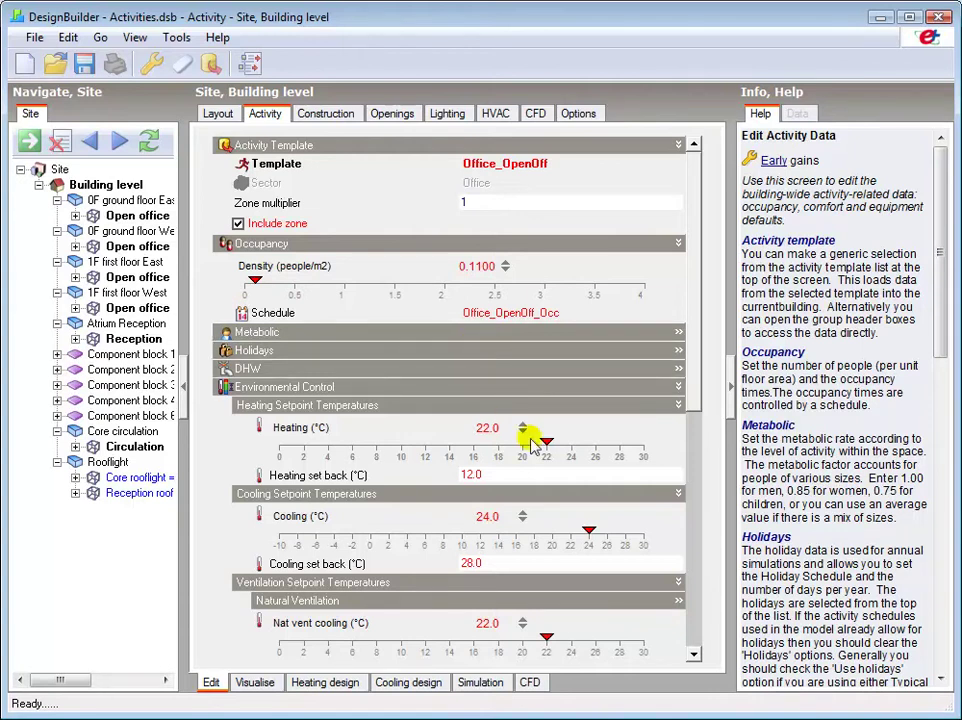
# Step: Clear the building's heating setpoint data to default for the currently selected data, down to zone level
pyautogui.rightClick(563, 437)
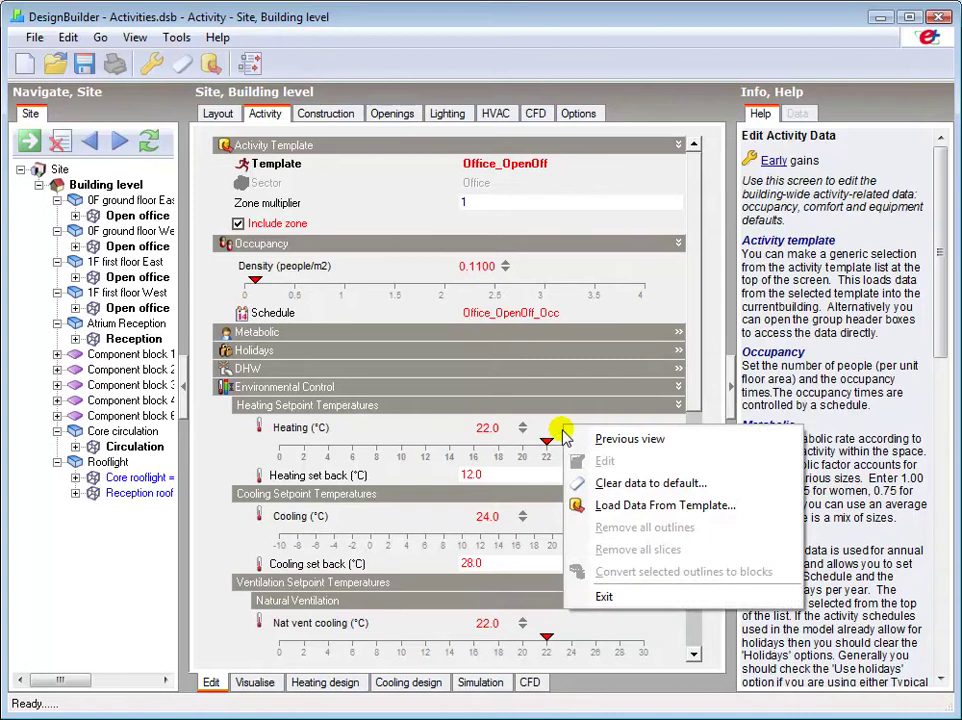
pyautogui.click(625, 483)
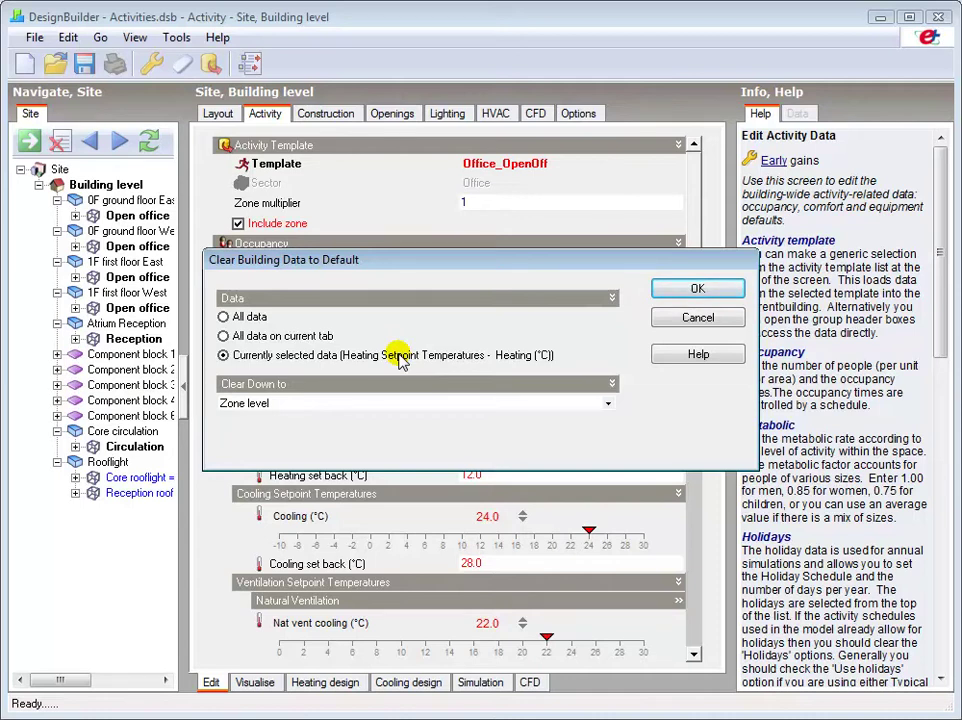
pyautogui.click(677, 288)
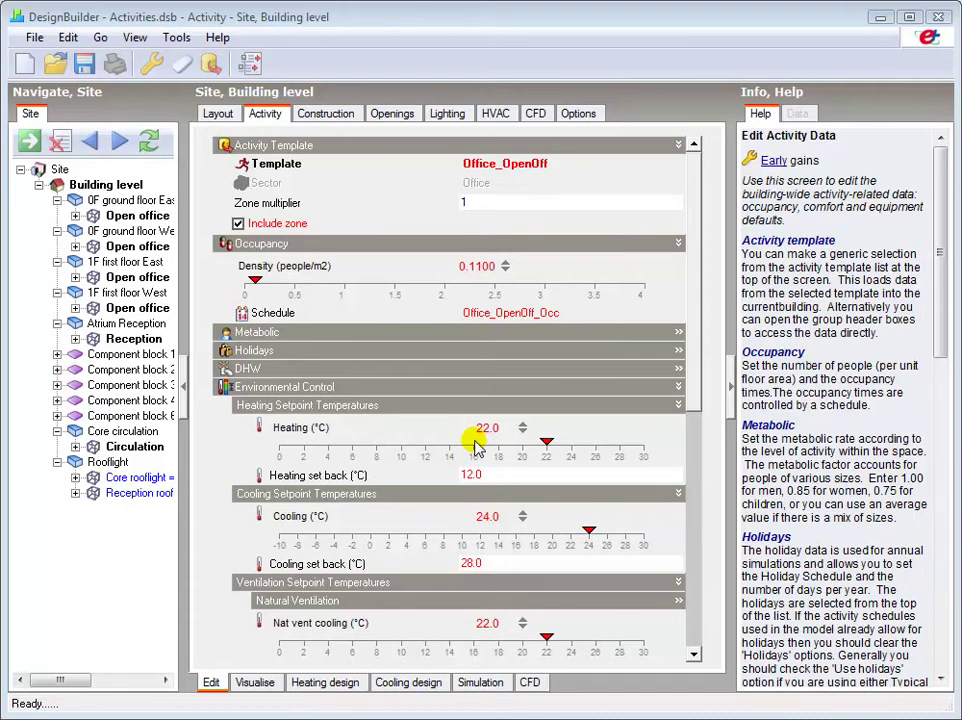
# Step: Turn off Use slider controls in Program options
pyautogui.click(176, 38)
pyautogui.click(172, 62)
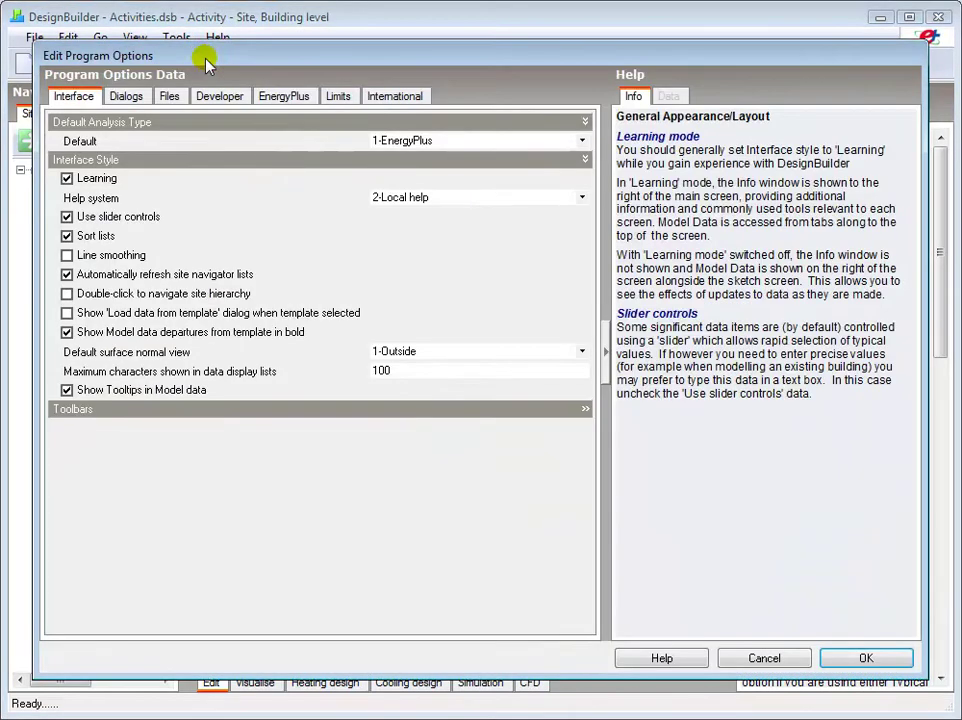
pyautogui.click(129, 216)
pyautogui.click(862, 657)
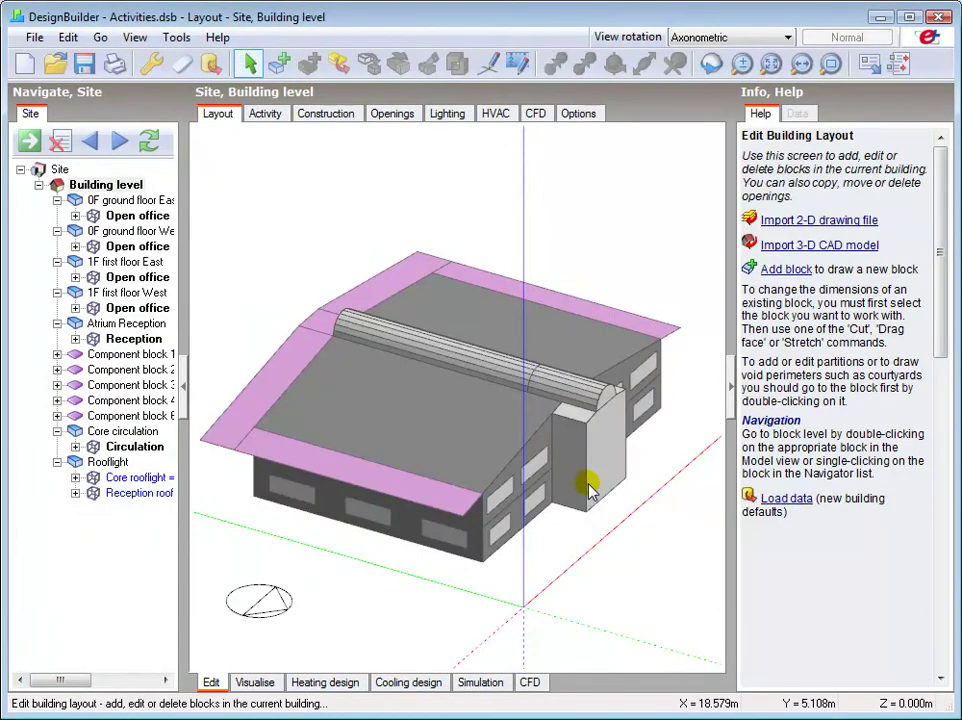
# Step: Type a heating setpoint of 22 °C in the building's Activity data
pyautogui.click(265, 114)
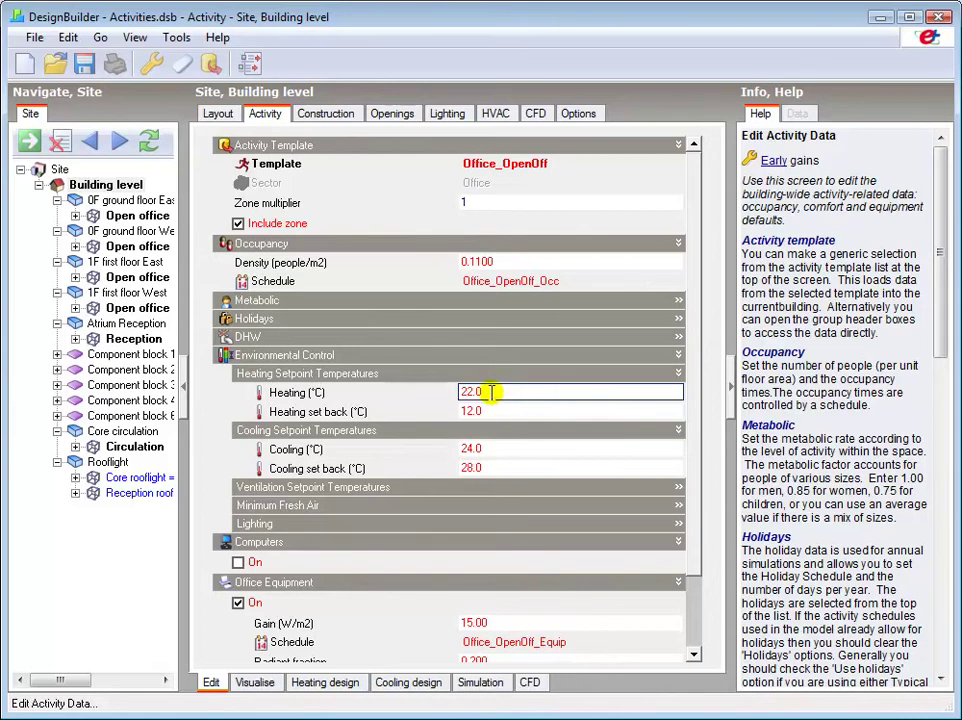
pyautogui.doubleClick(495, 393)
pyautogui.write('22')
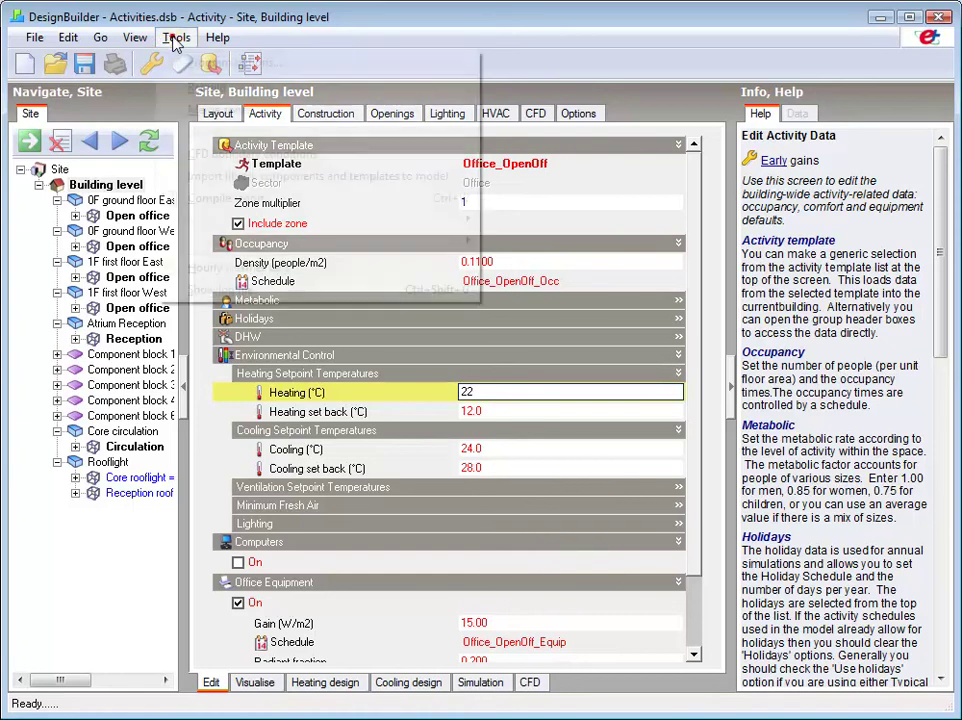
# Step: Re-enable Use slider controls in Program options
pyautogui.click(154, 64)
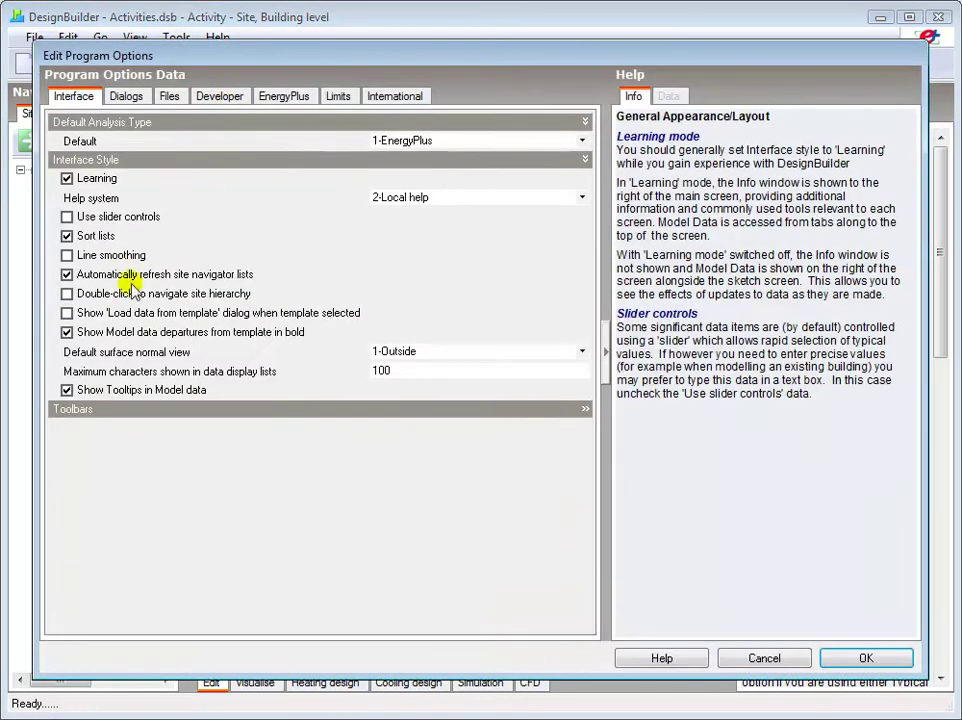
pyautogui.click(68, 216)
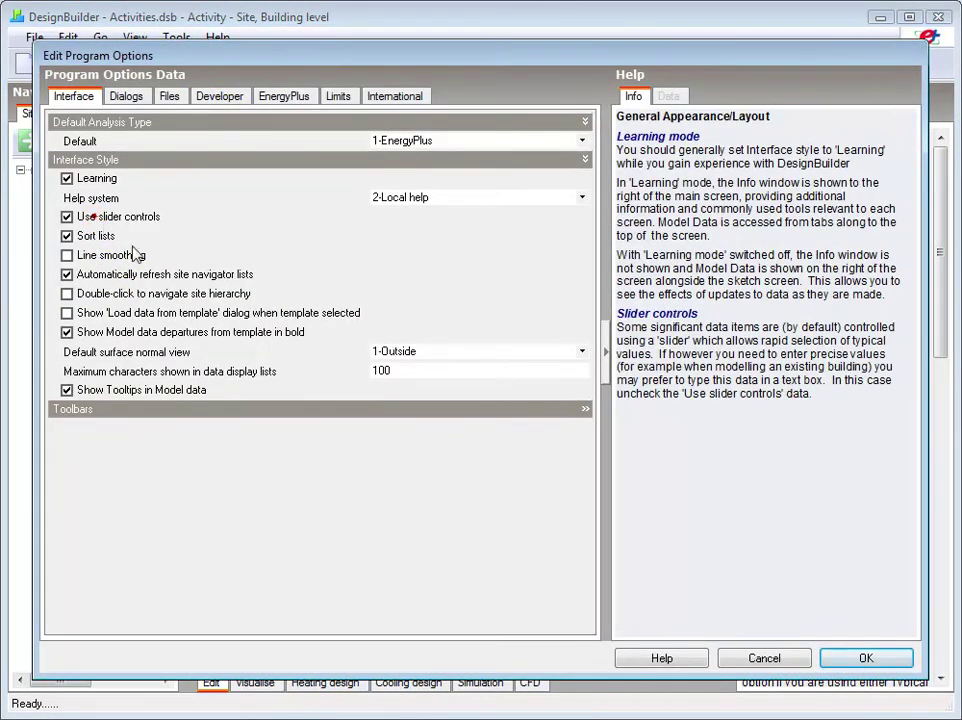
pyautogui.click(855, 659)
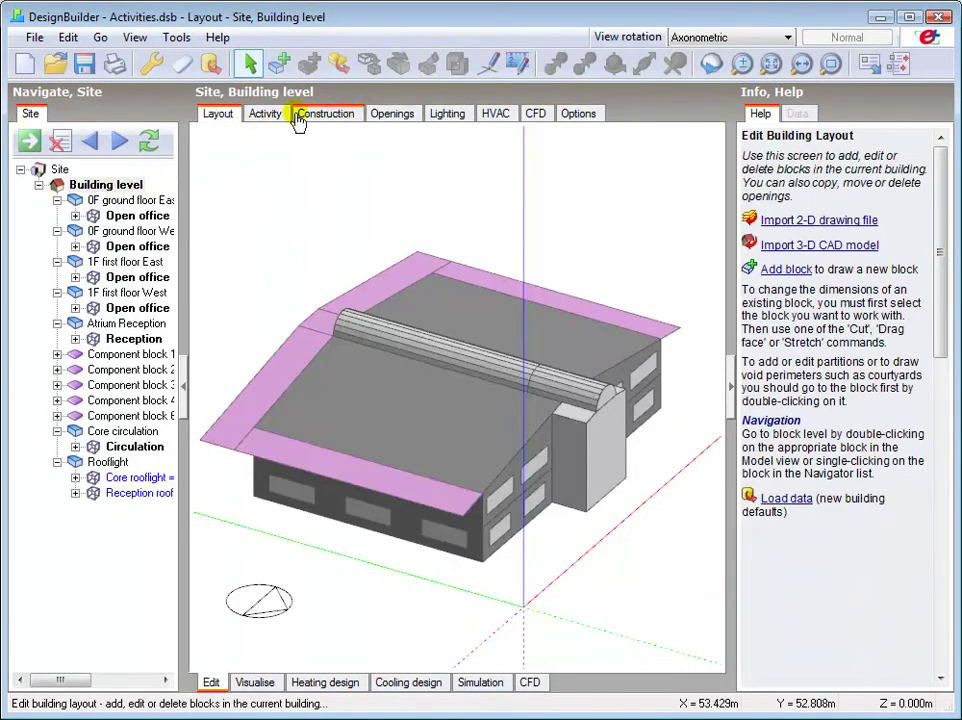
# Step: Show the building's activity data, expand Holidays, and tick then untick Holidays so they stay off
pyautogui.click(262, 115)
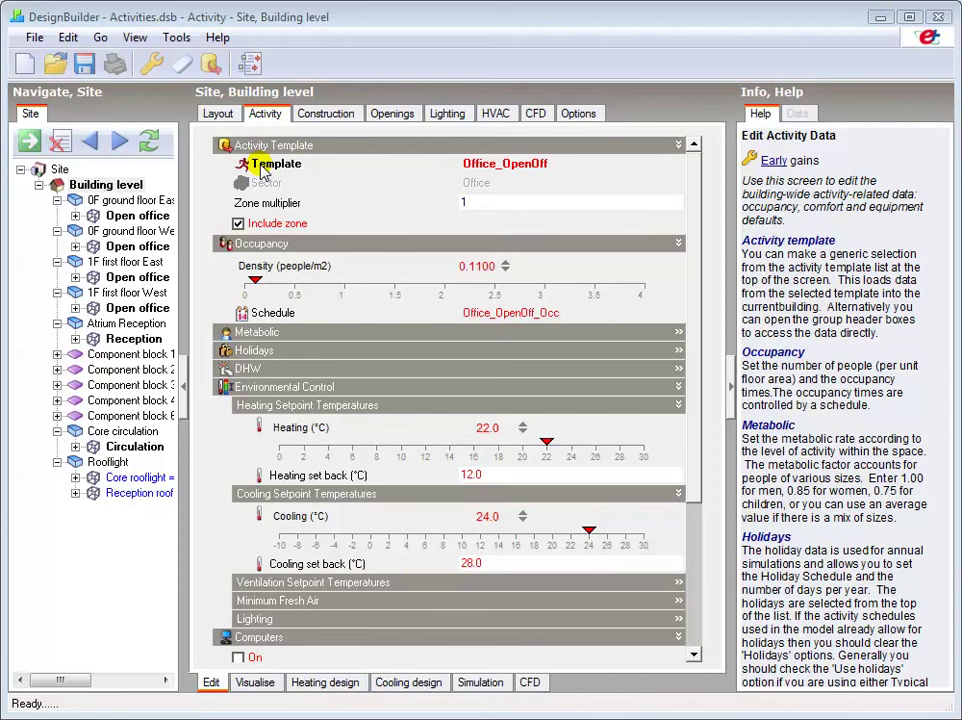
pyautogui.click(248, 352)
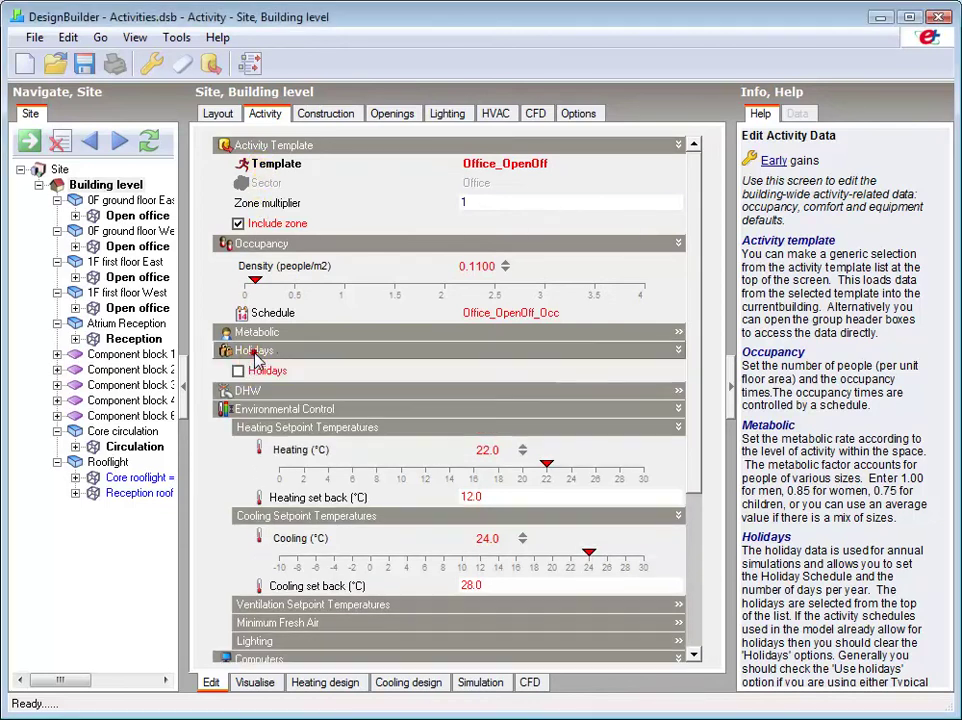
pyautogui.click(238, 371)
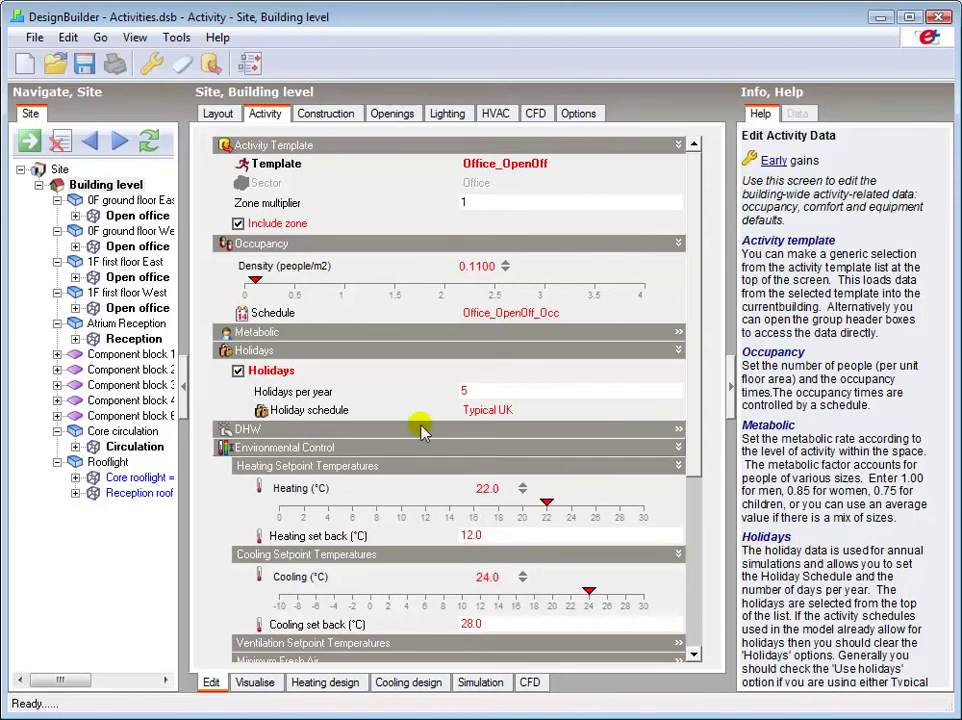
pyautogui.click(239, 371)
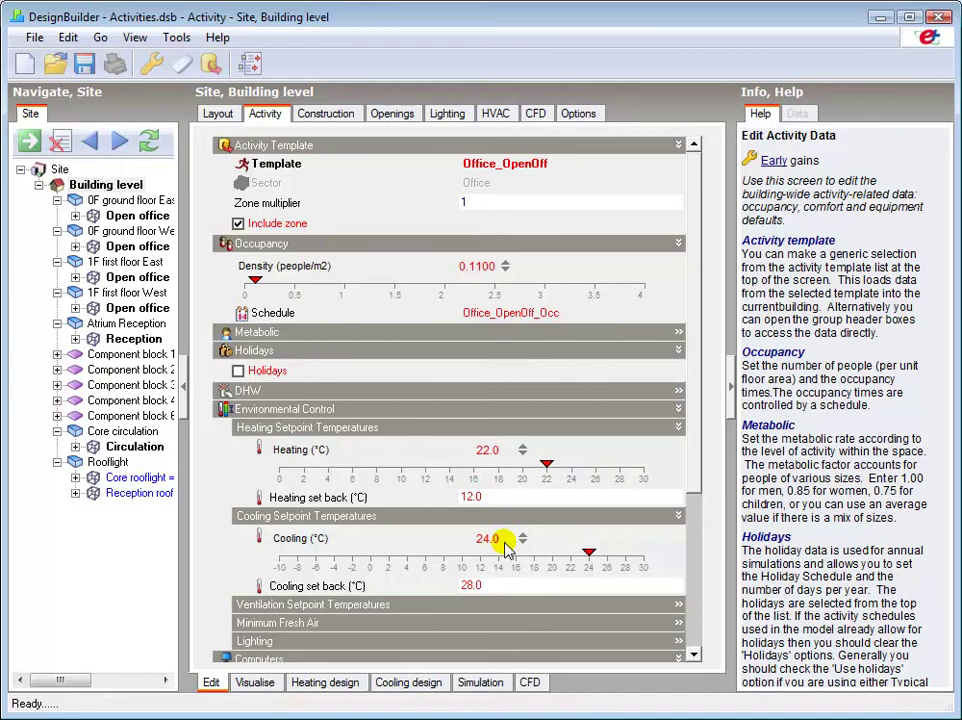
# Step: Expand Minimum Fresh Air to show 10 l/s per person and select the 0.000 Mech vent per area field
pyautogui.click(389, 623)
pyautogui.click(692, 624)
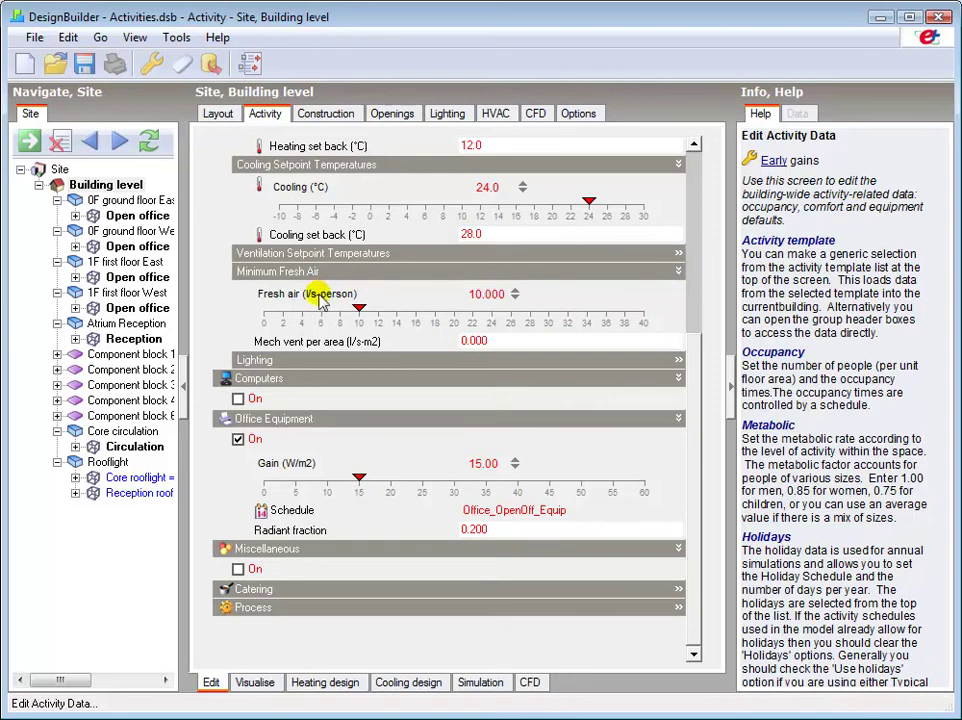
pyautogui.click(509, 330)
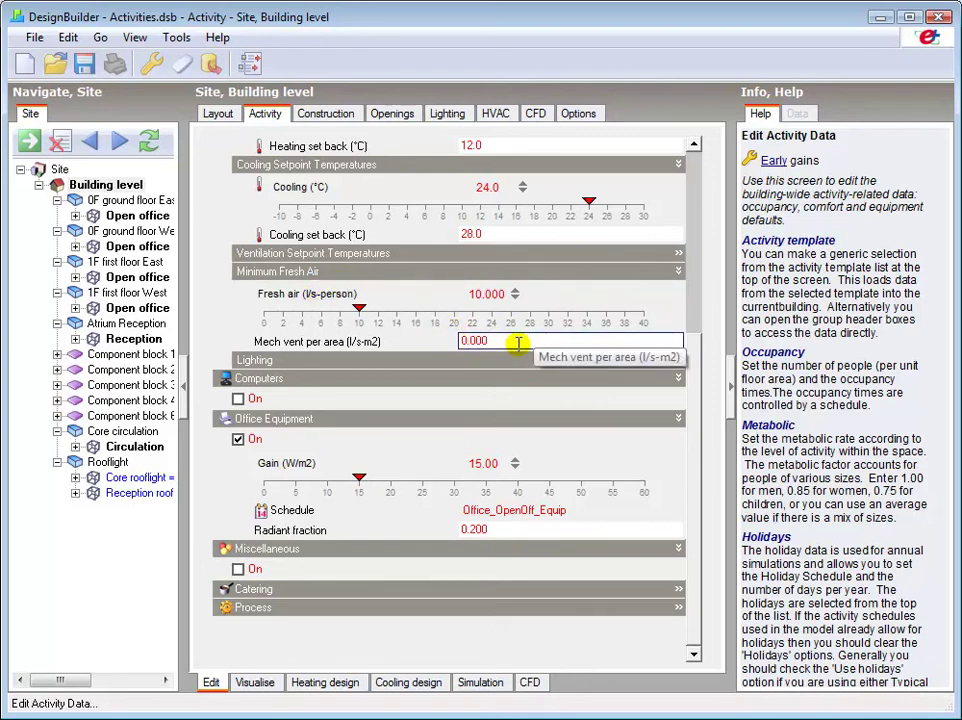
pyautogui.click(503, 118)
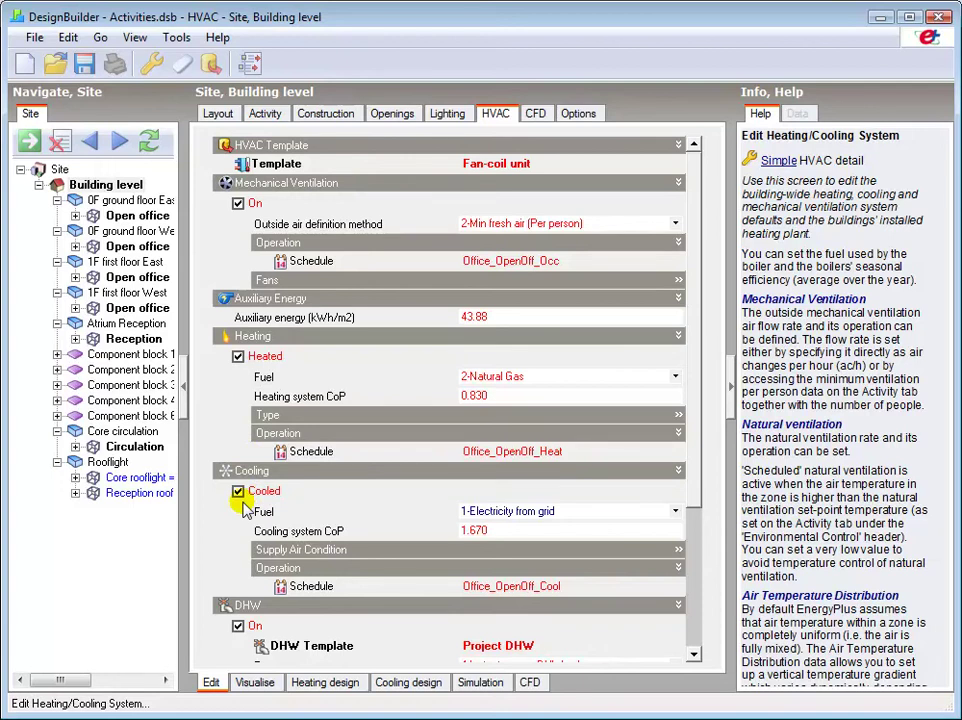
pyautogui.click(238, 203)
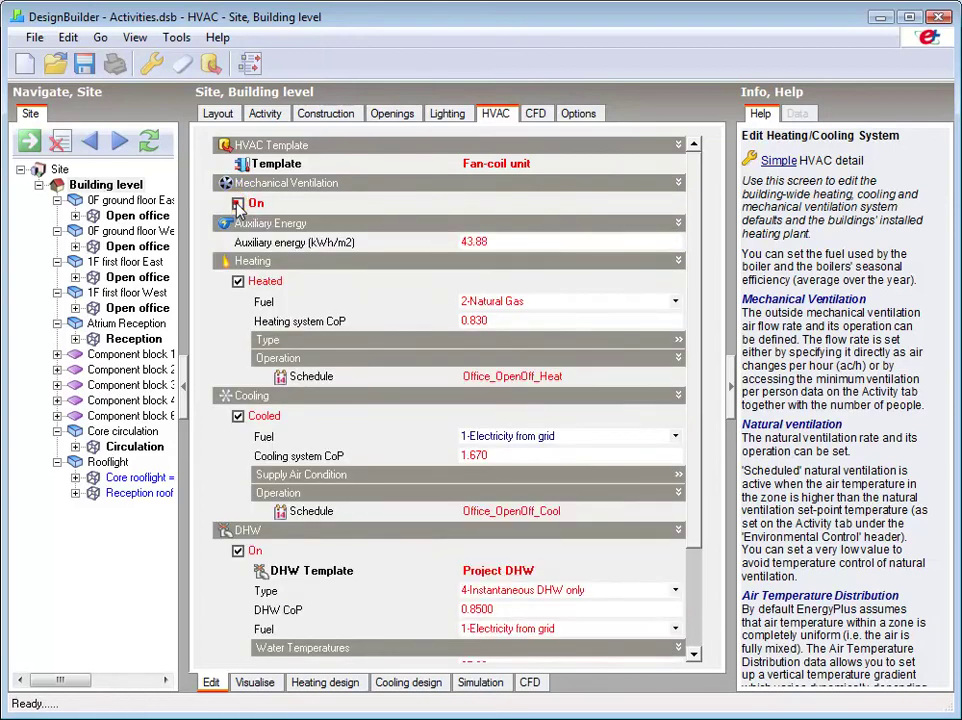
pyautogui.click(238, 204)
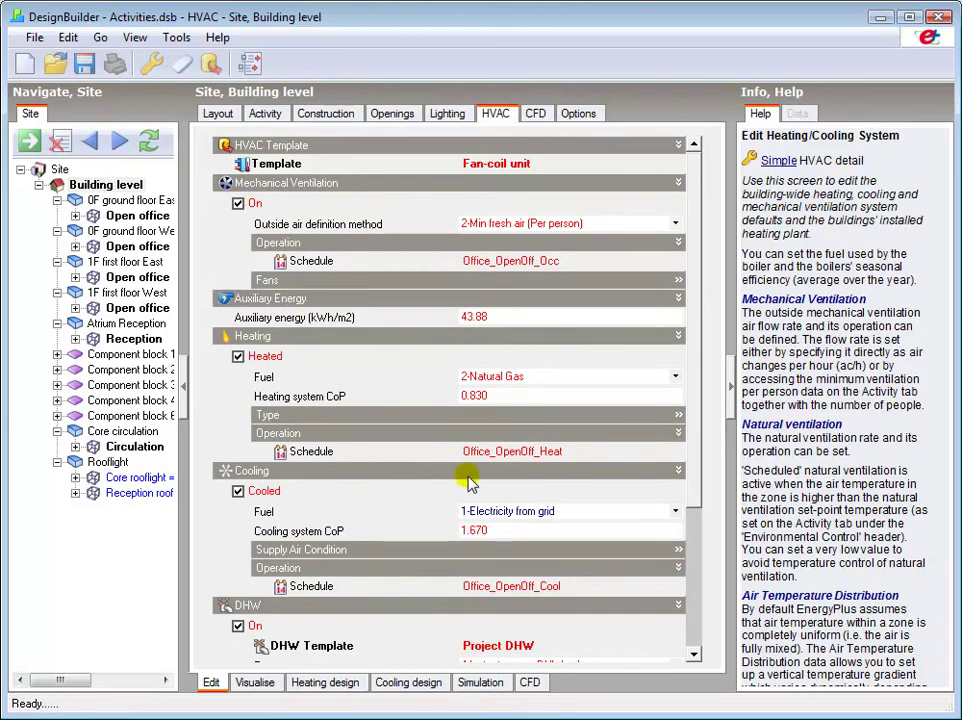
pyautogui.moveTo(697, 478); pyautogui.dragTo(696, 629)
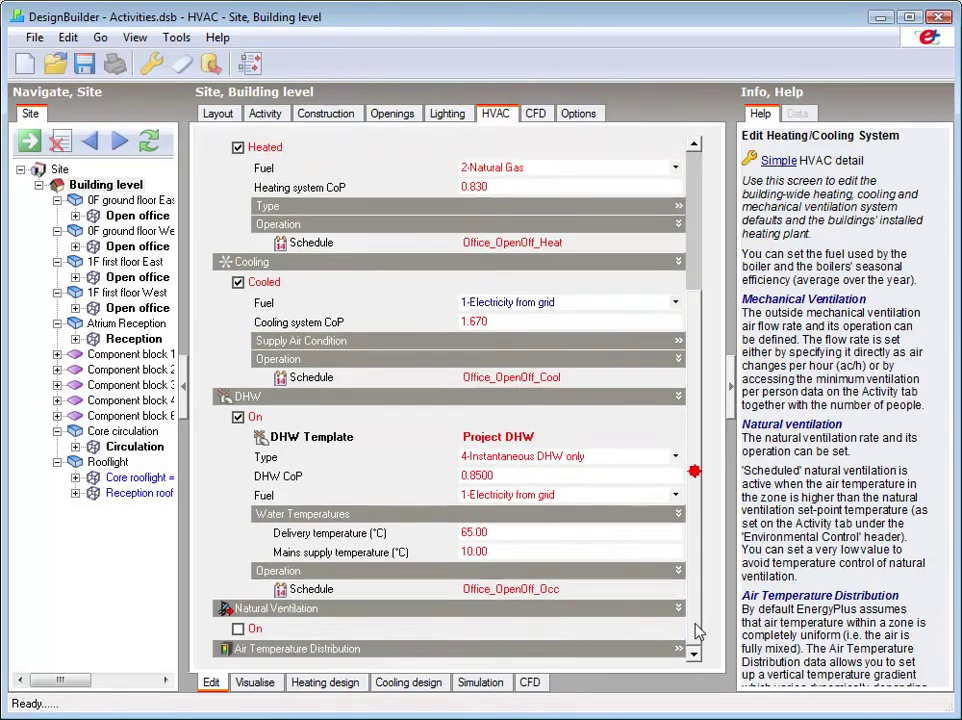
pyautogui.click(238, 629)
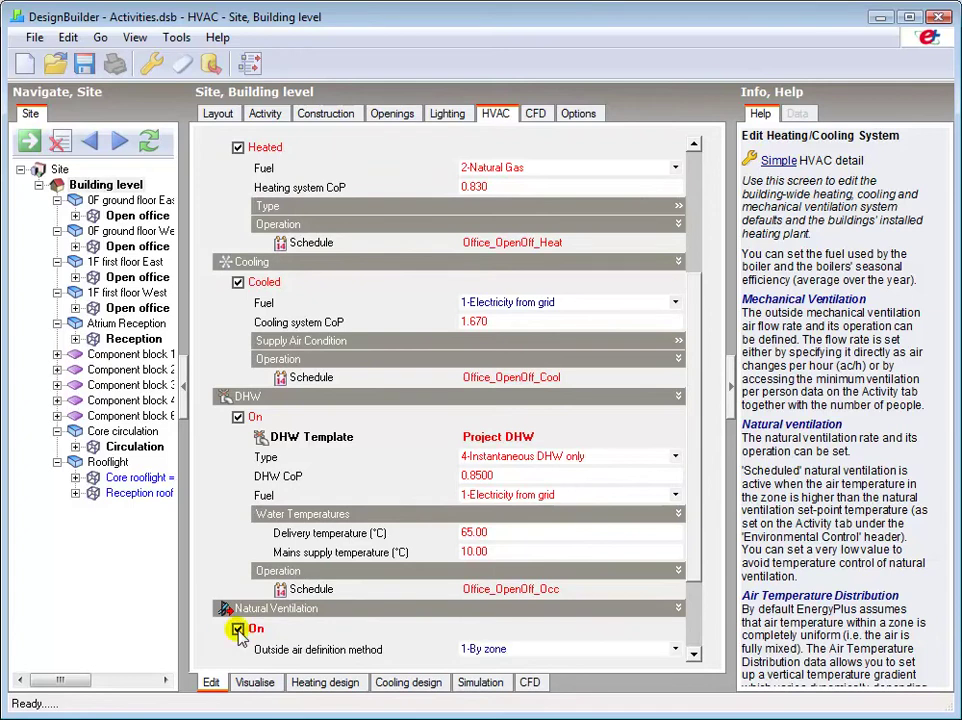
pyautogui.click(693, 649)
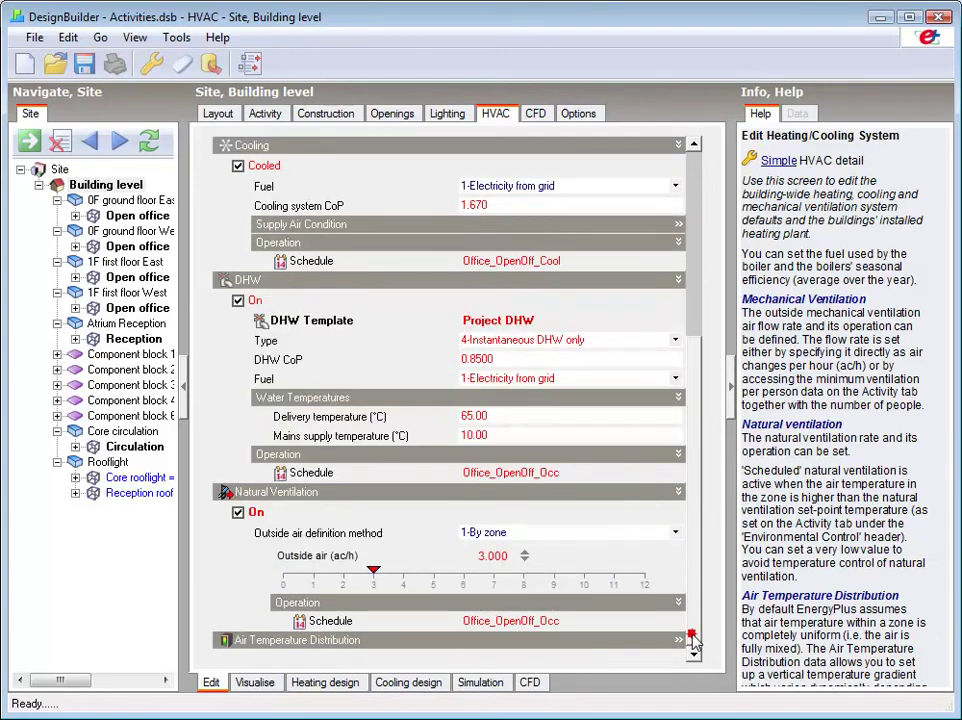
pyautogui.click(237, 513)
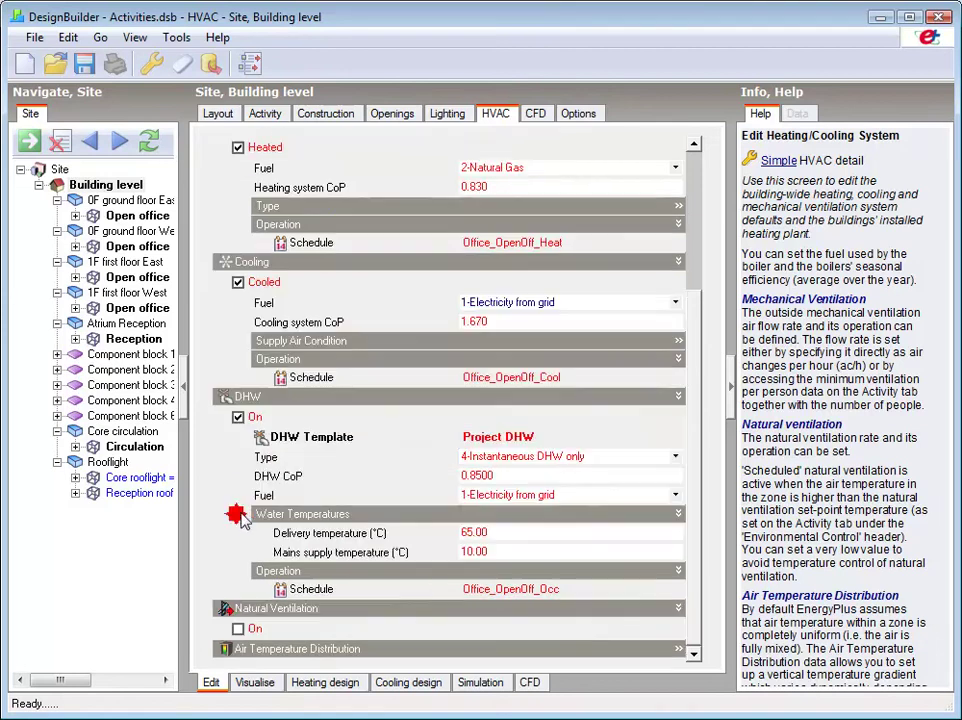
# Step: Show the building's Activity lighting gains and keep target illuminance at 500 lux
pyautogui.click(265, 116)
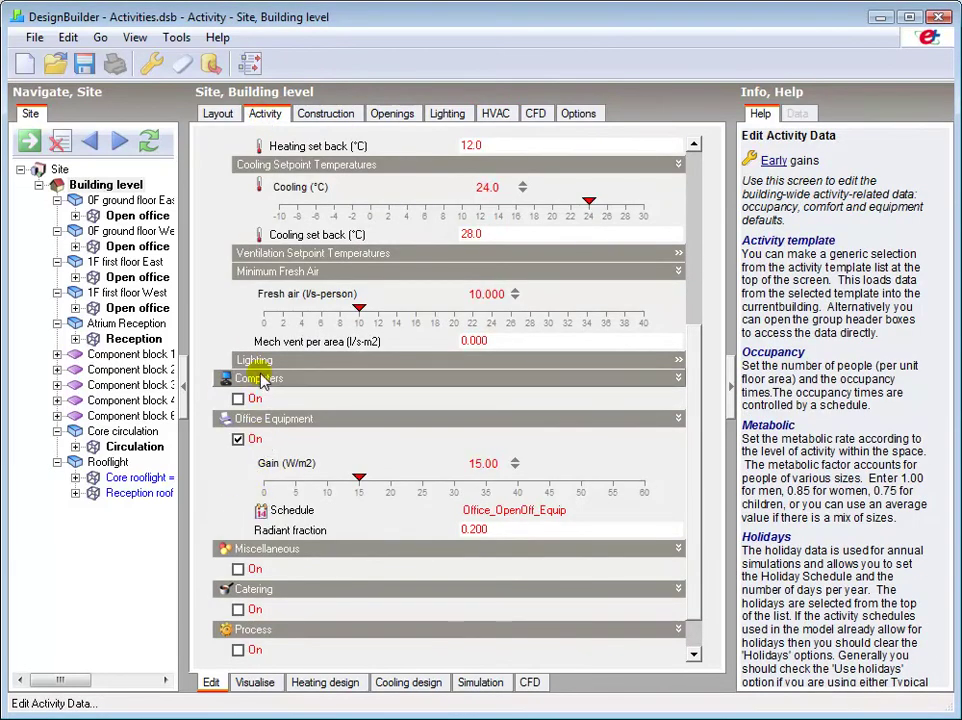
pyautogui.click(257, 361)
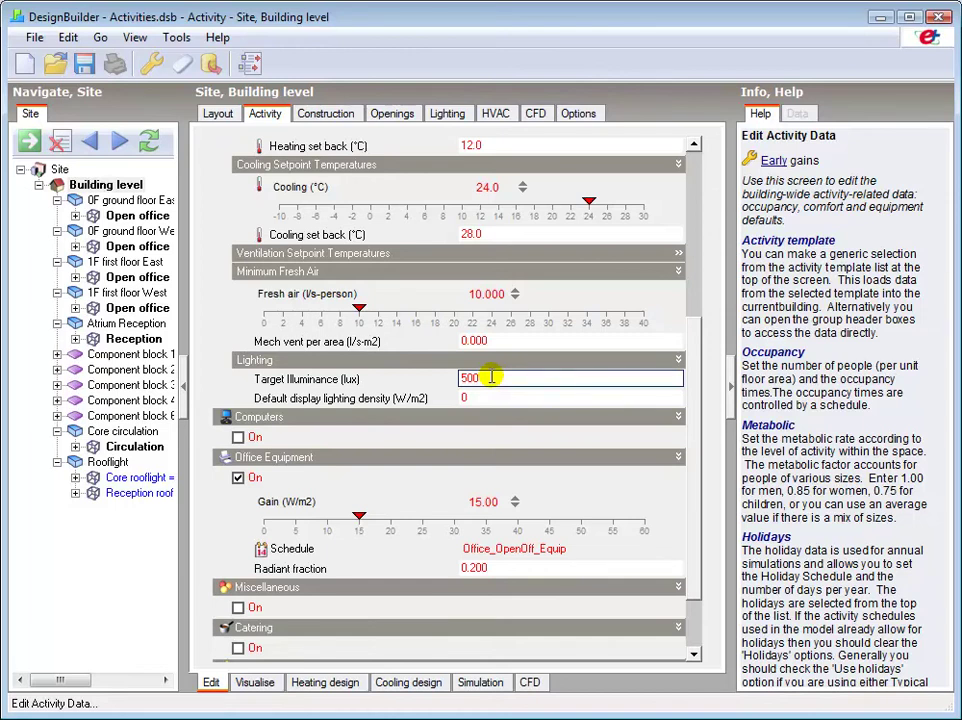
pyautogui.press('Return')
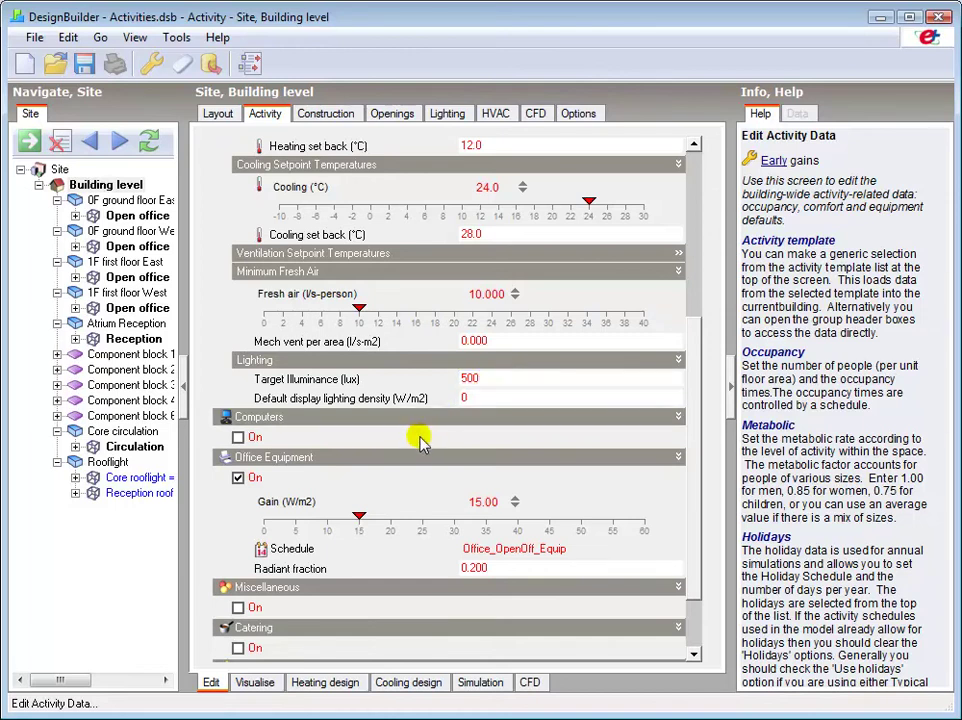
pyautogui.click(238, 438)
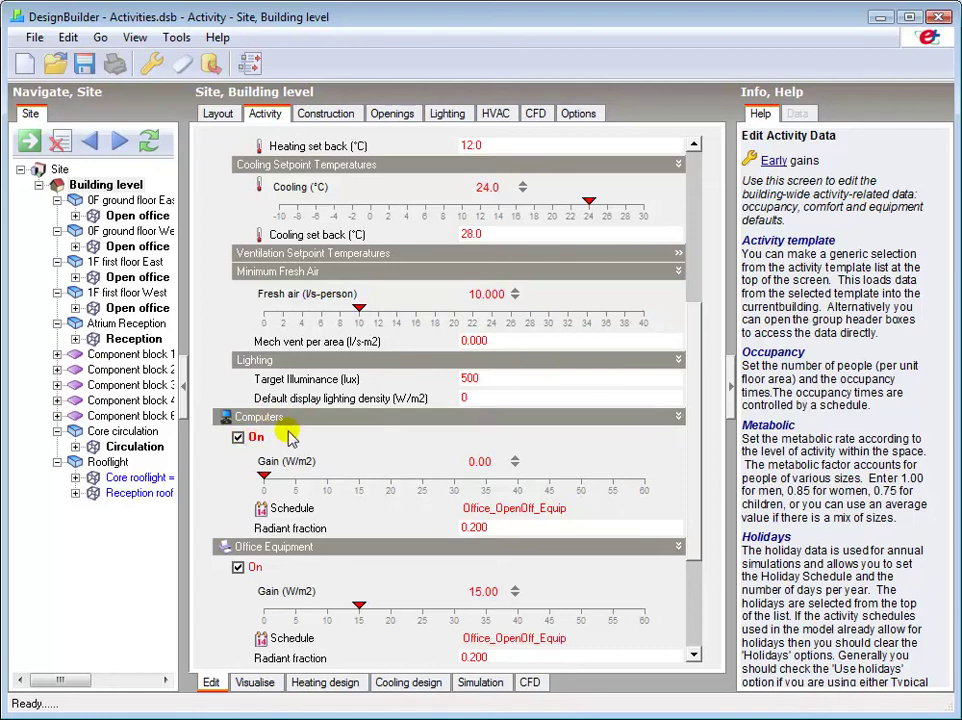
pyautogui.click(238, 440)
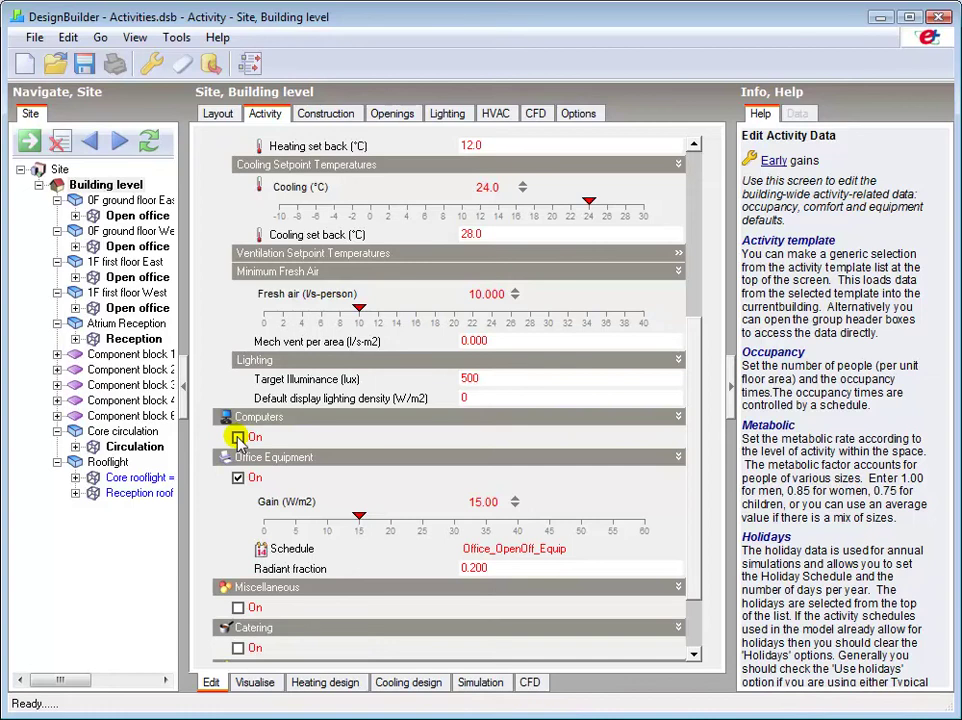
pyautogui.click(238, 607)
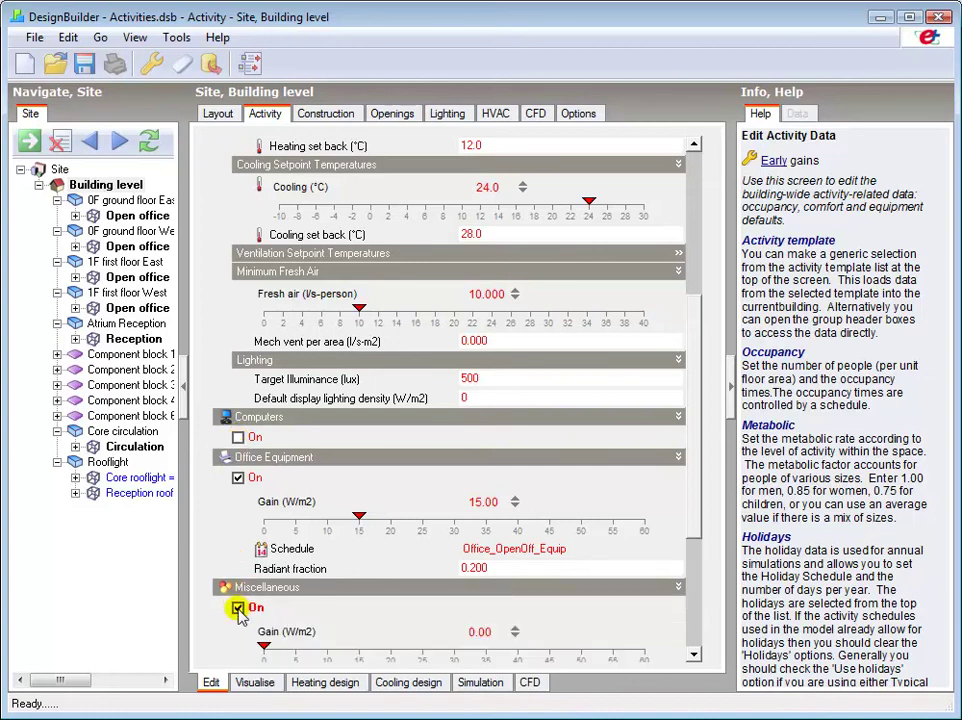
pyautogui.click(238, 608)
pyautogui.click(692, 645)
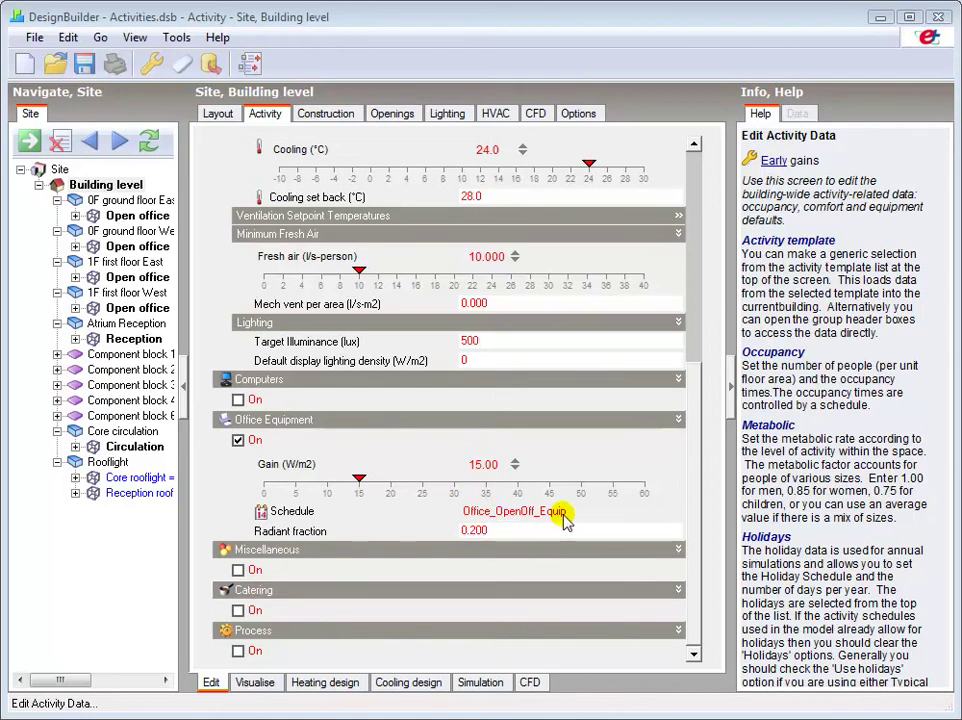
pyautogui.moveTo(694, 166); pyautogui.dragTo(691, 136)
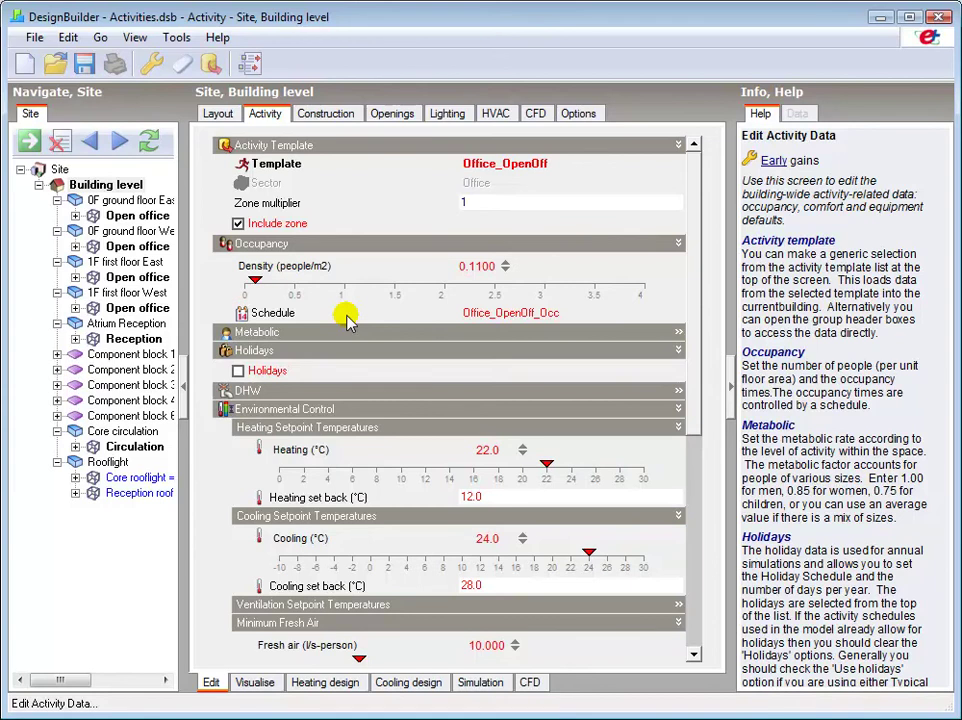
pyautogui.click(496, 116)
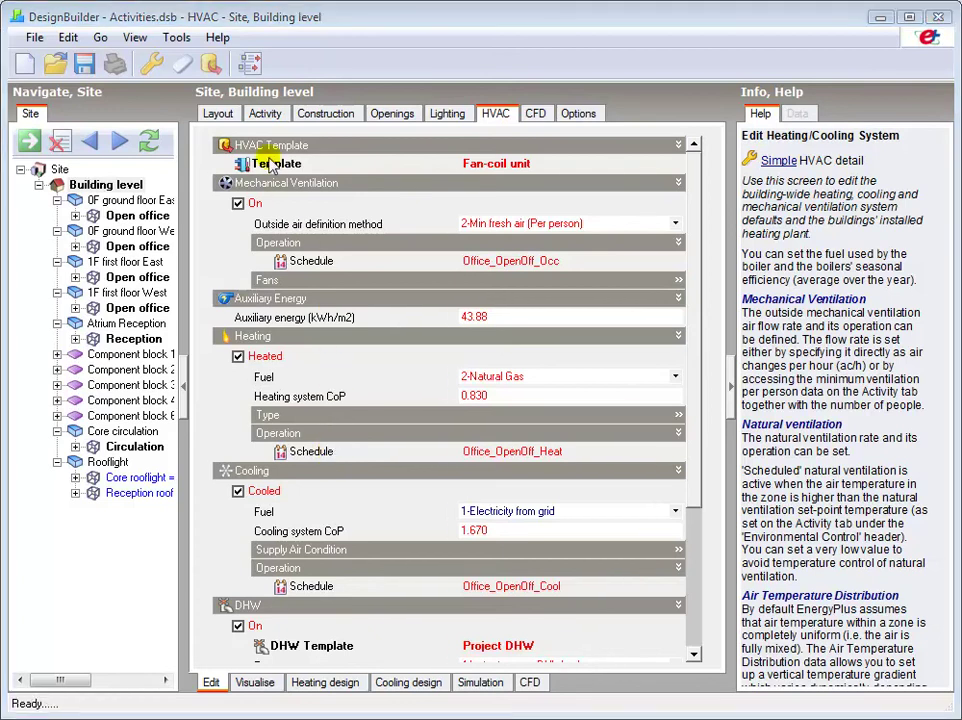
pyautogui.click(266, 114)
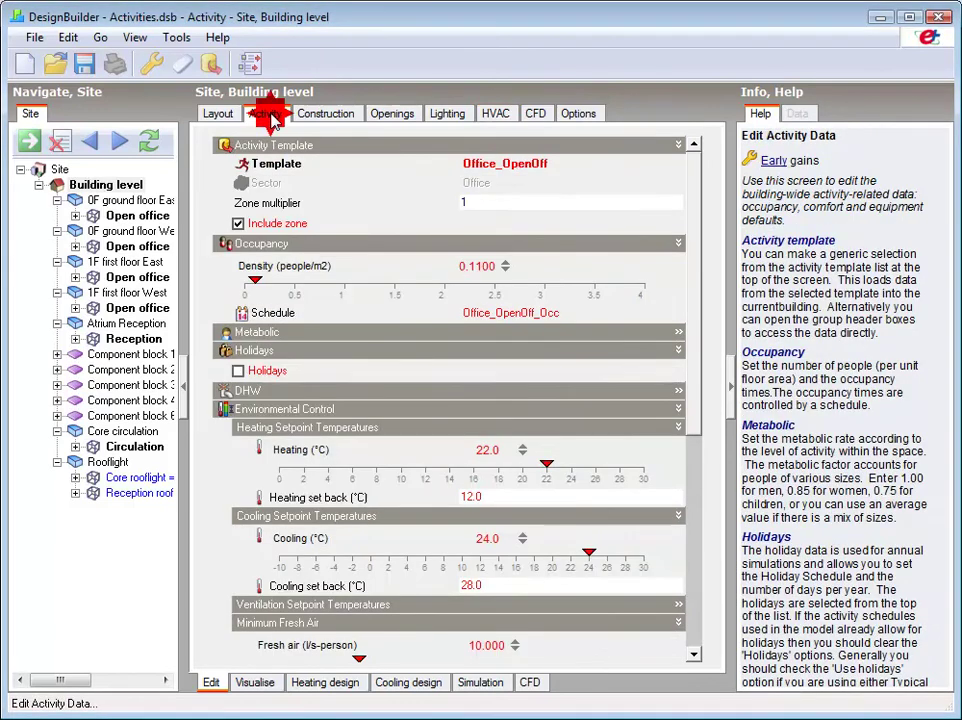
# Step: Display the full Office_OpenOff_Occ occupancy profile text in the data report
pyautogui.click(276, 314)
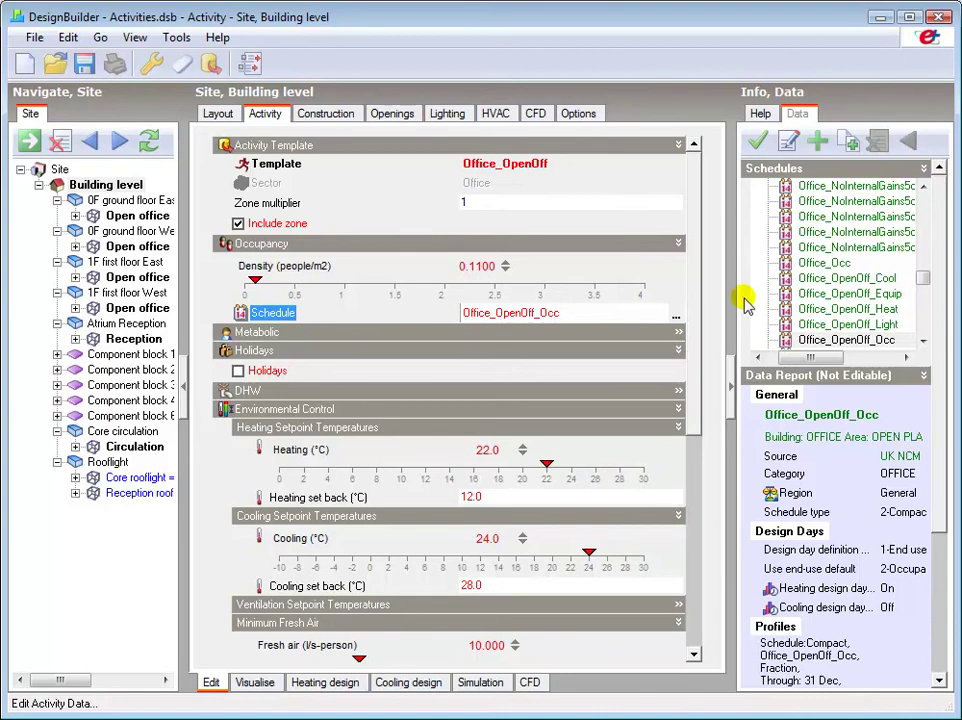
pyautogui.click(790, 169)
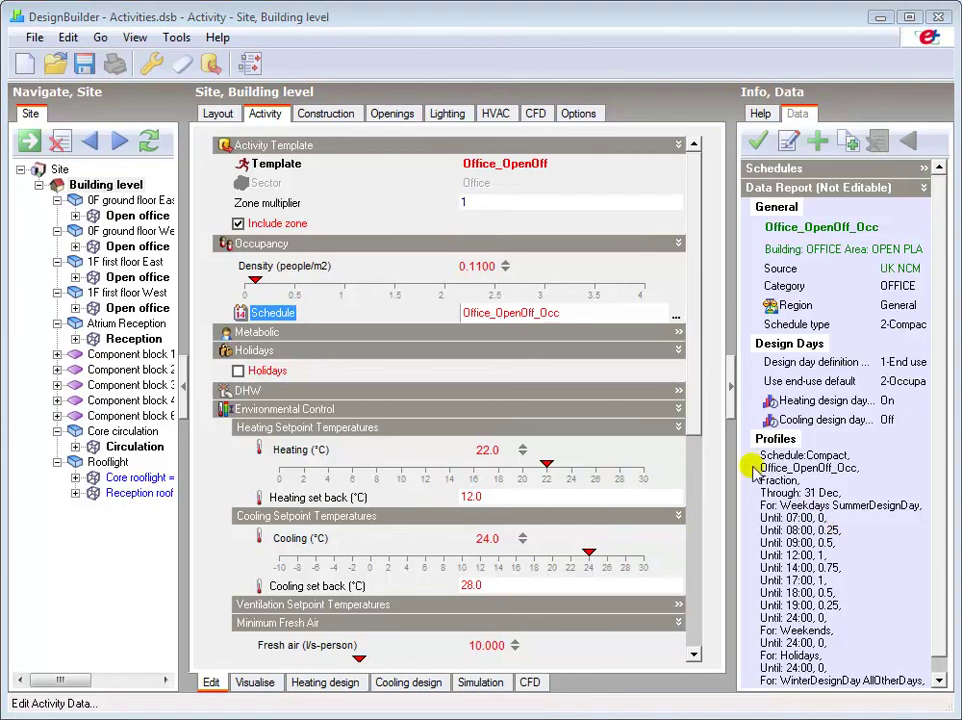
# Step: Set Model Options timing to Typical workday: occupancy 7:00–19:00, 5 days a week
pyautogui.click(150, 66)
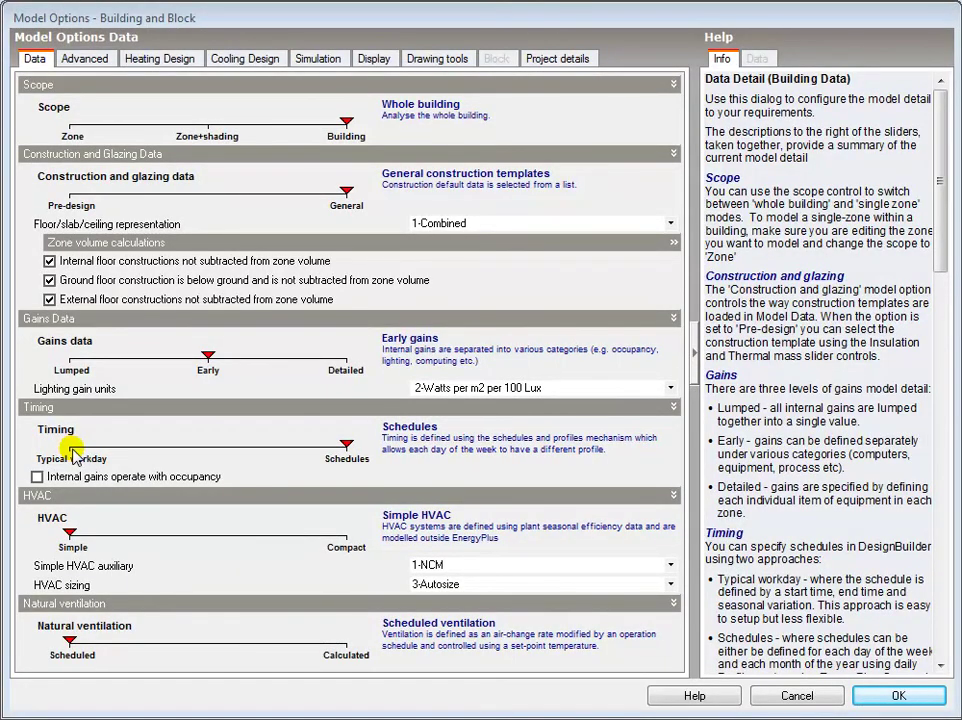
pyautogui.click(72, 451)
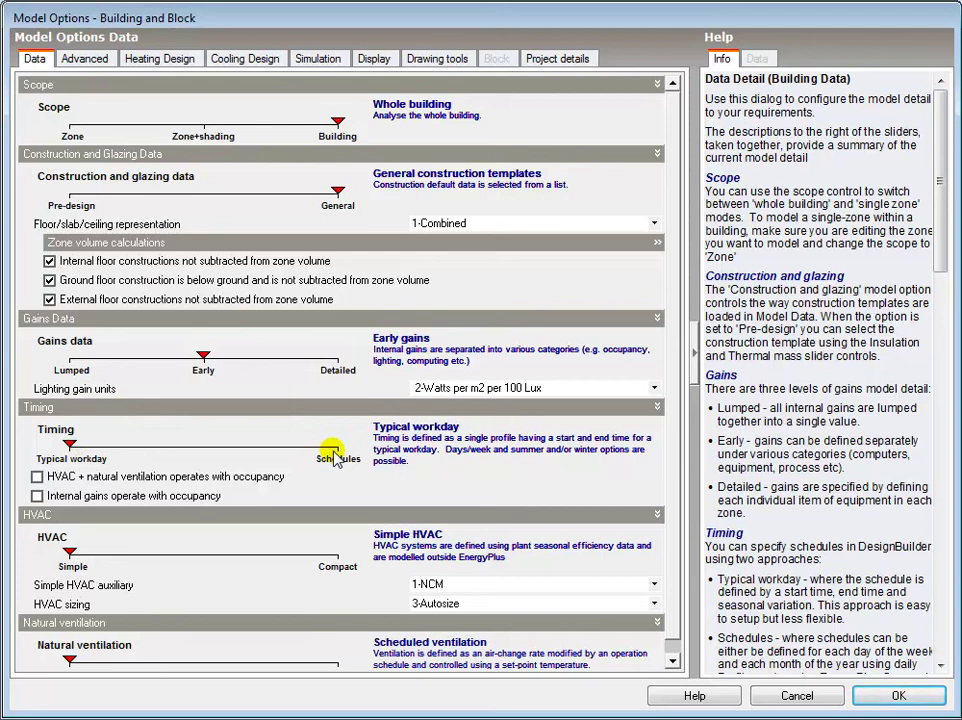
pyautogui.click(872, 697)
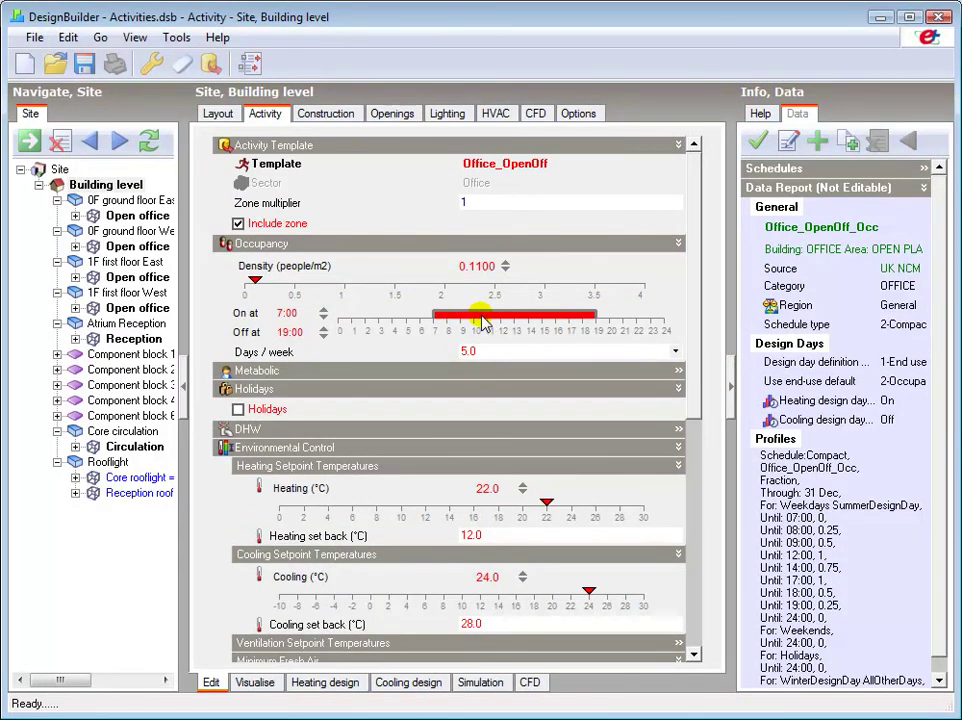
pyautogui.click(483, 352)
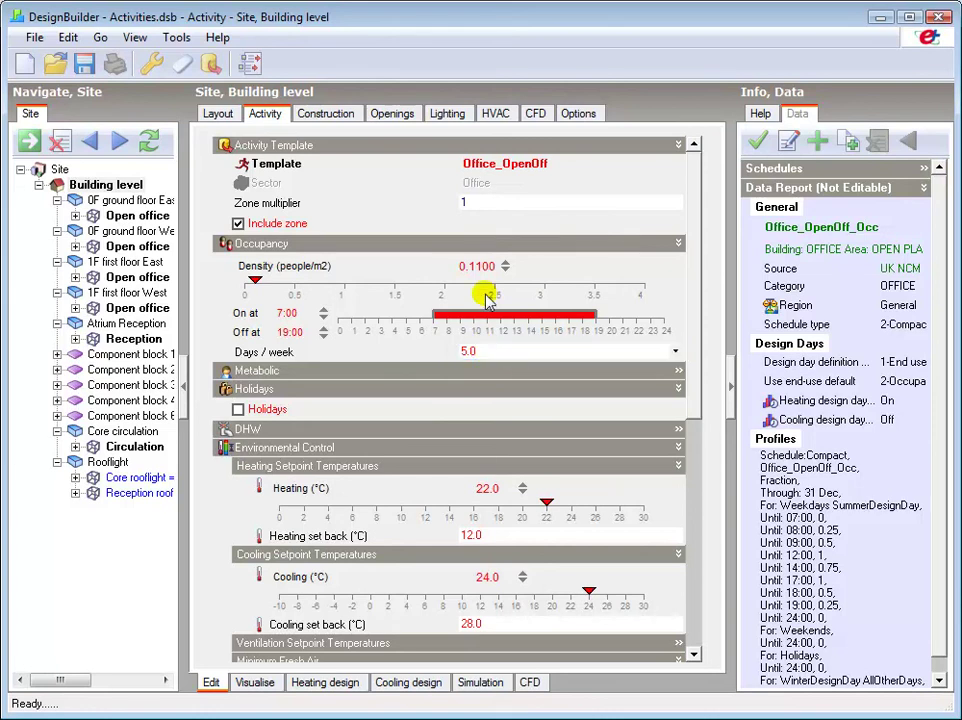
pyautogui.click(495, 115)
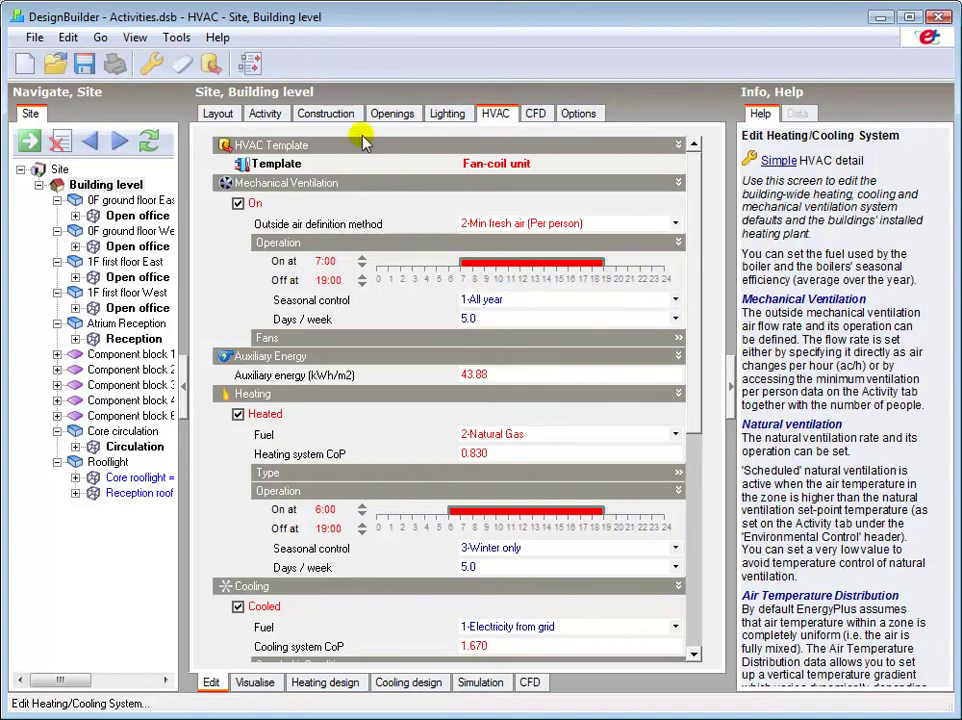
pyautogui.click(264, 114)
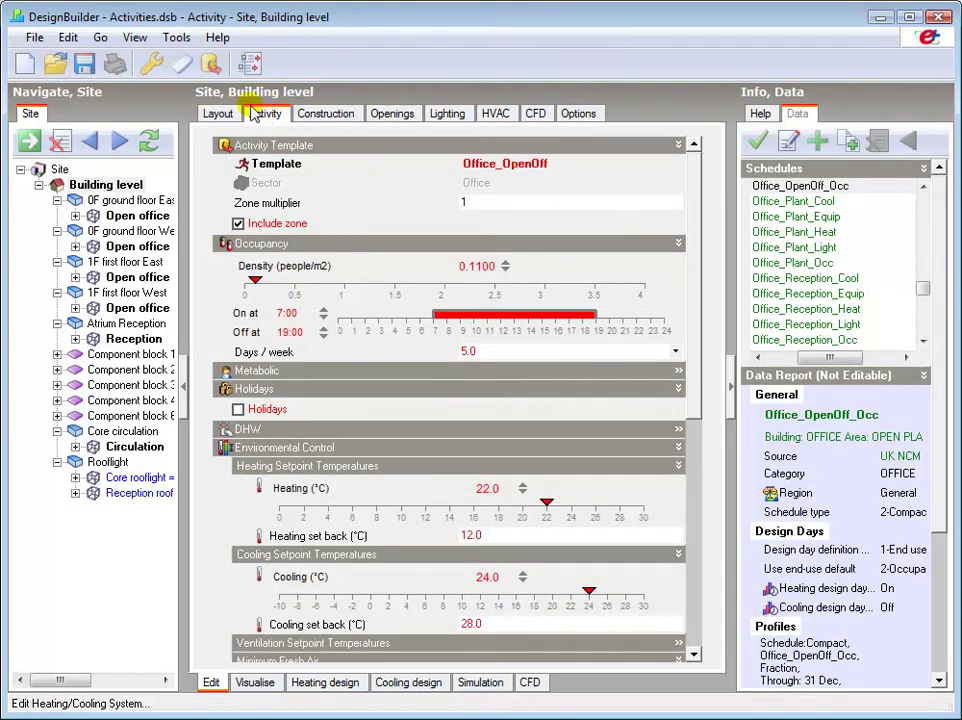
# Step: Return Model Options timing to Schedules so occupancy follows Office_OpenOff_Occ
pyautogui.click(152, 67)
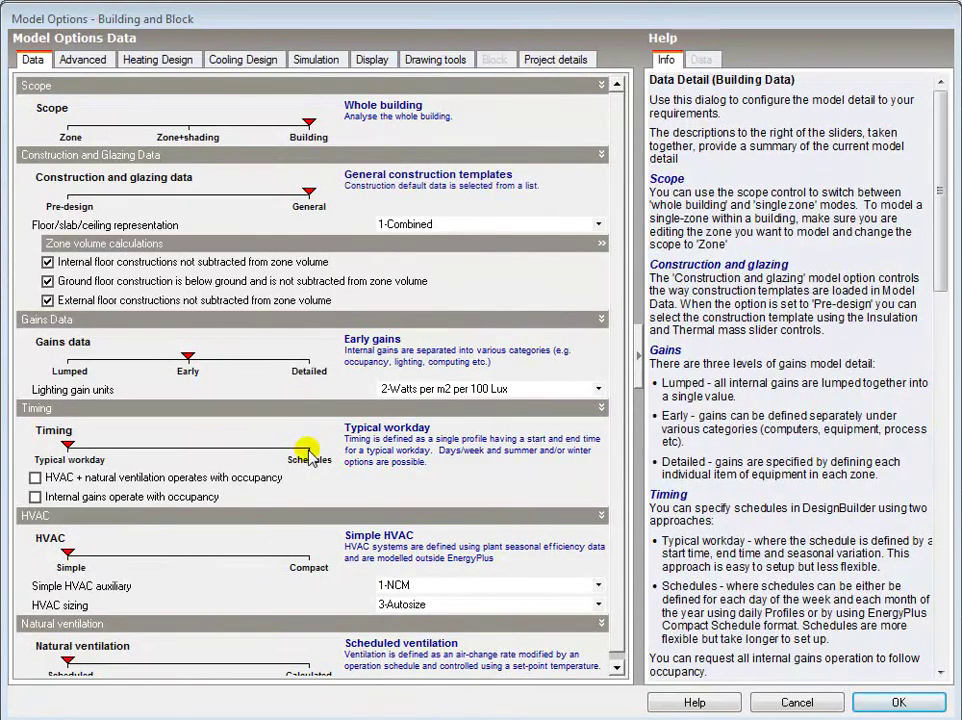
pyautogui.click(310, 444)
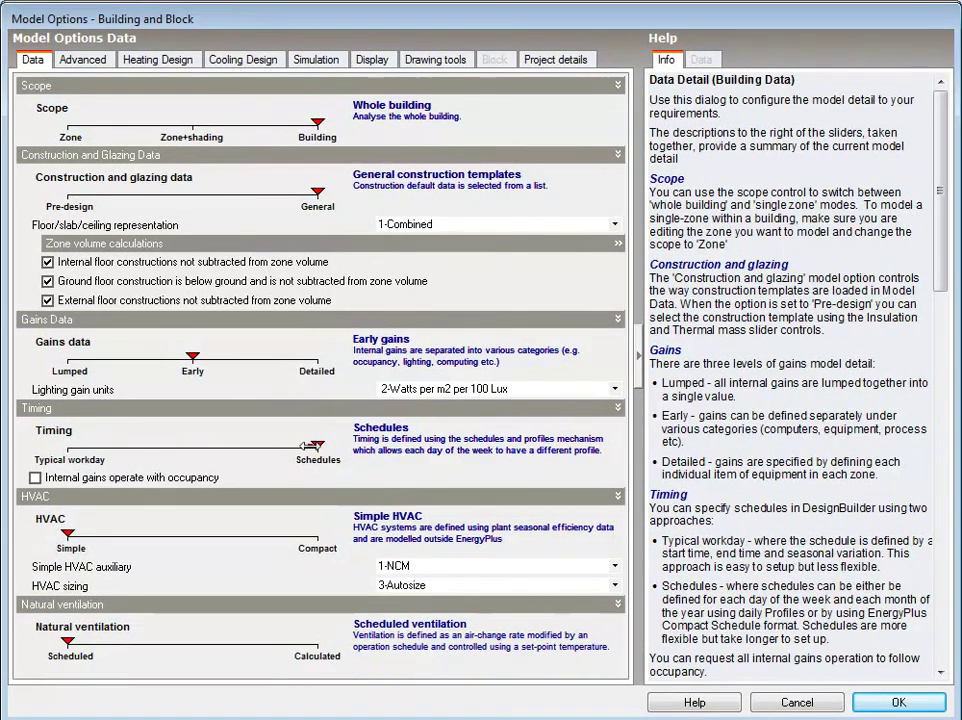
pyautogui.click(890, 701)
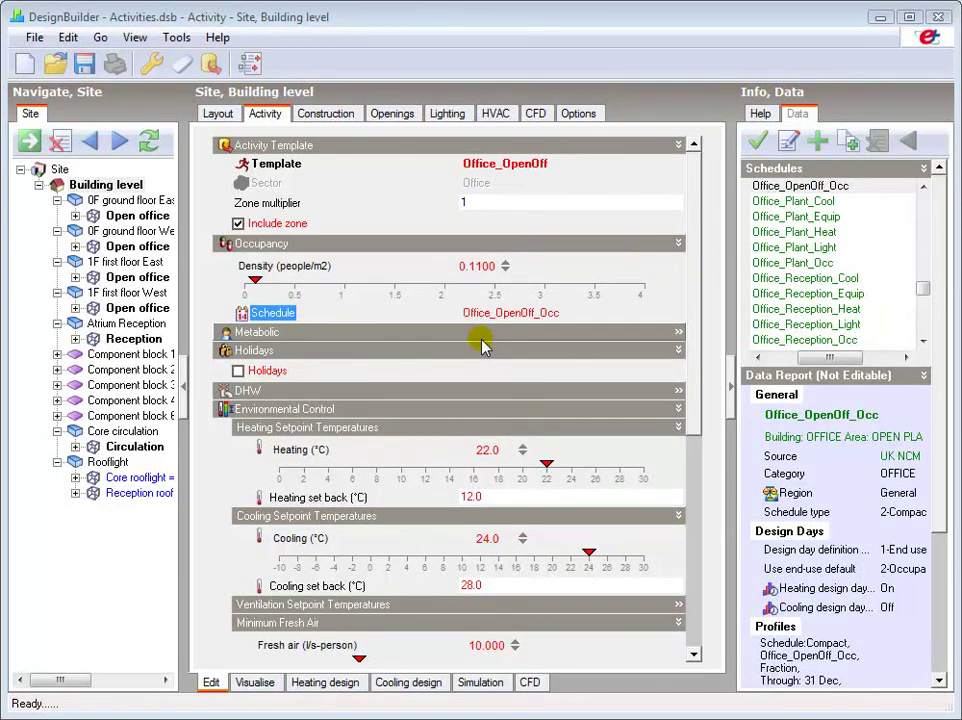
# Step: Bring up the HVAC heating schedule, Office_OpenOff_Heat, in the schedule library and scroll its list
pyautogui.click(497, 116)
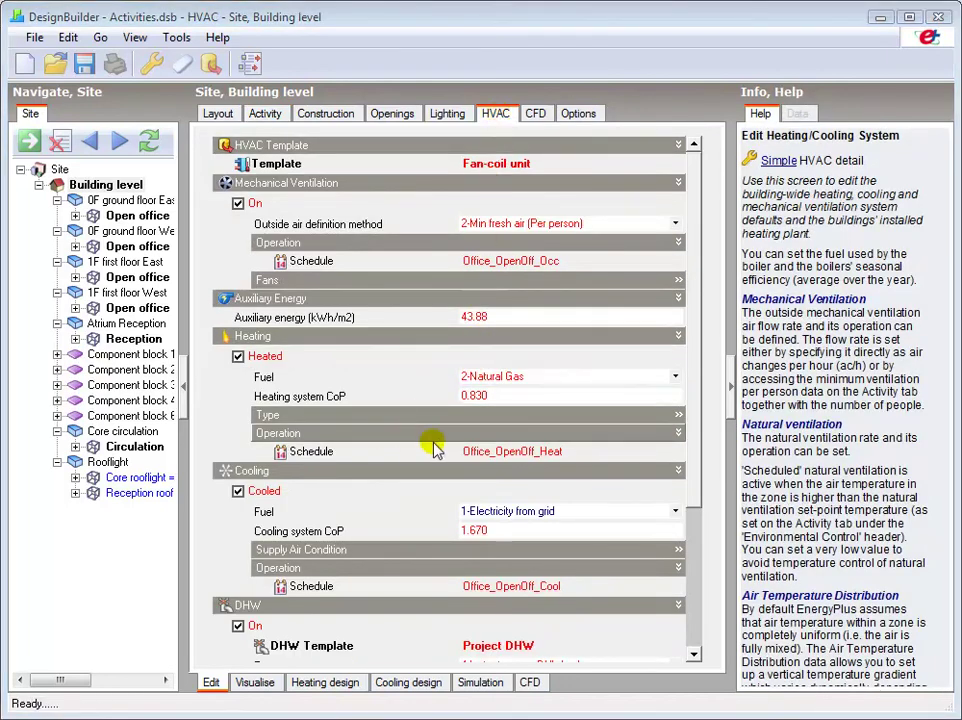
pyautogui.click(485, 451)
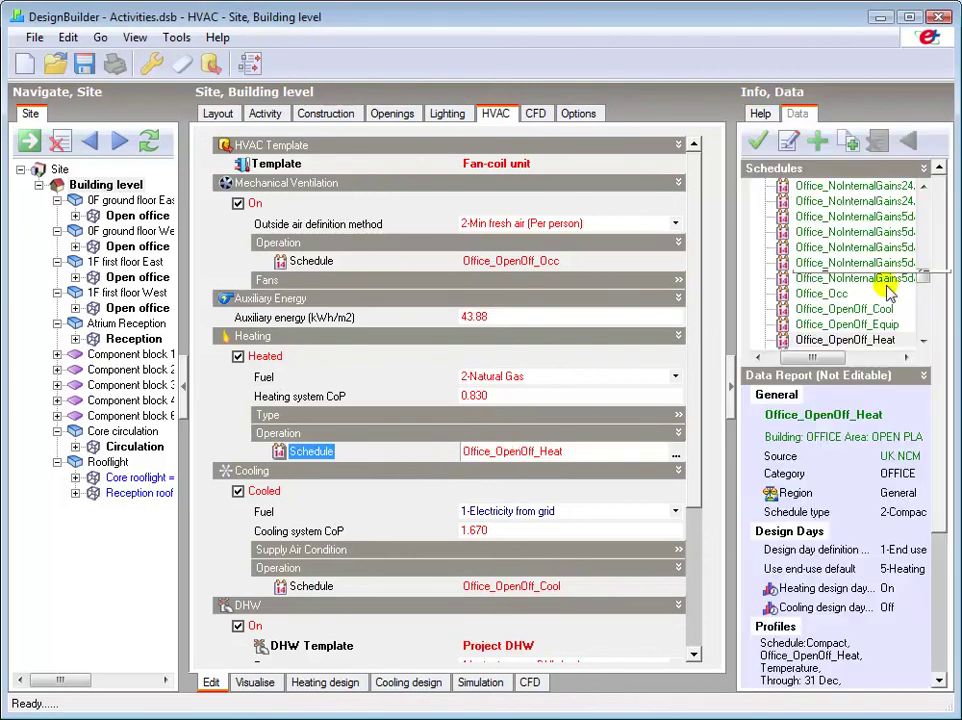
pyautogui.scroll(2, 915, 272)
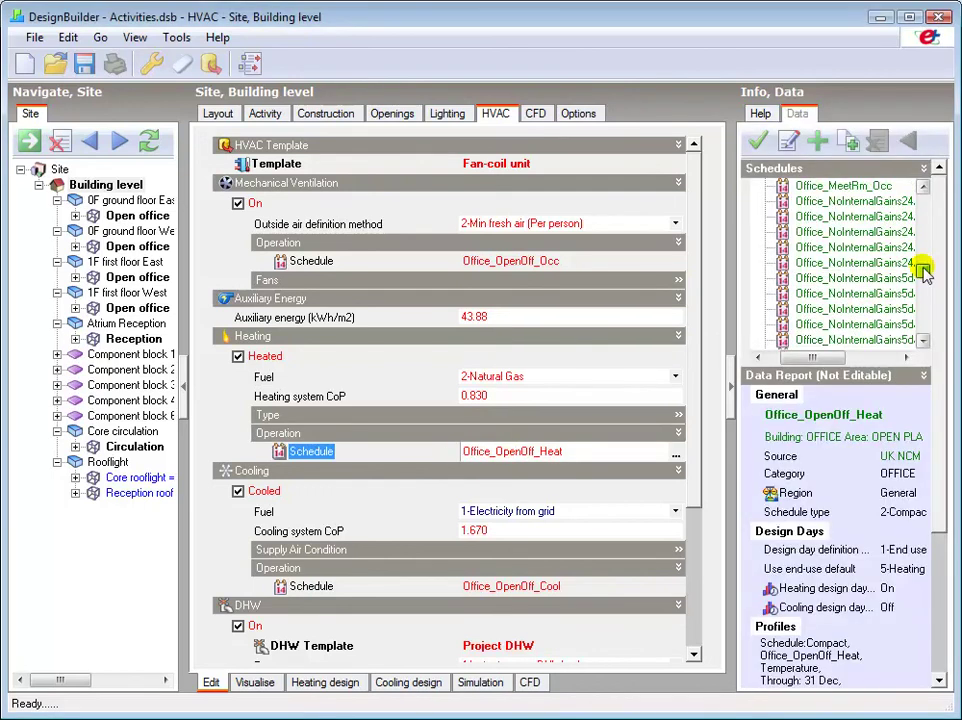
pyautogui.scroll(8, 922, 265)
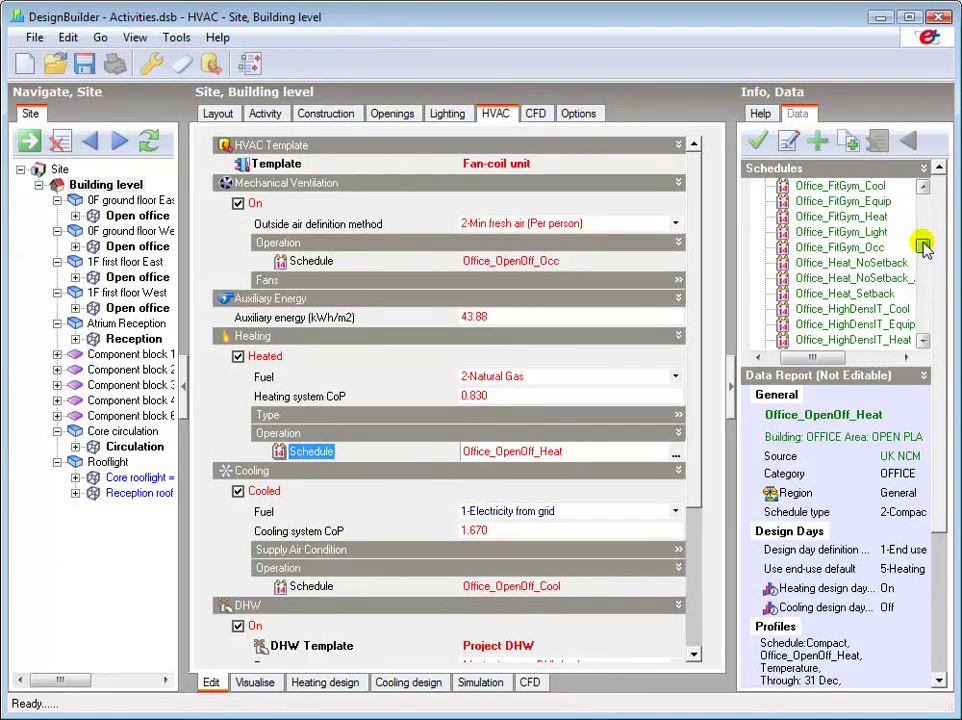